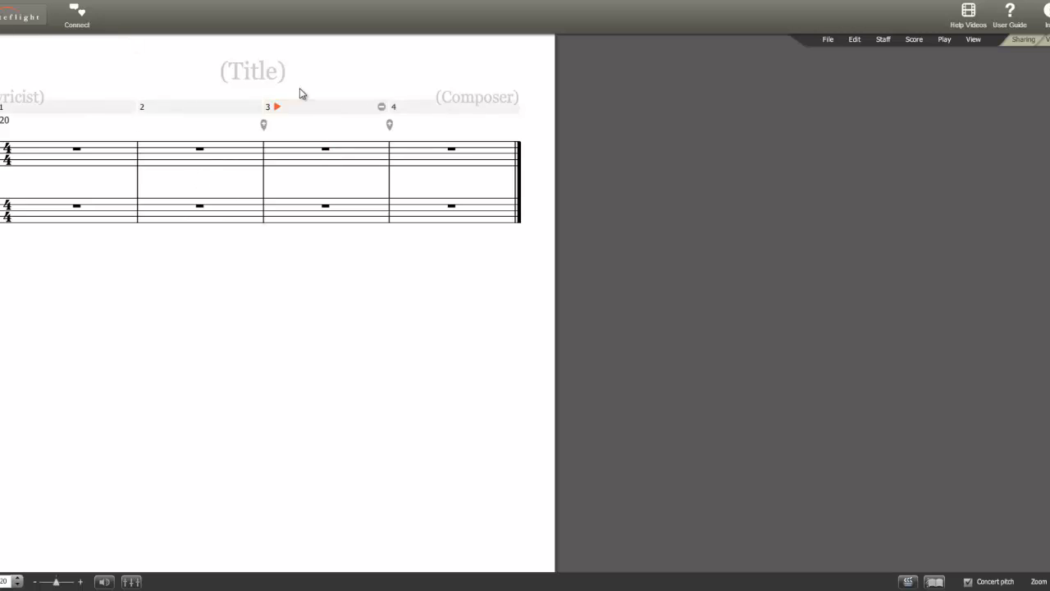
Step: Title the score "Ode to Joy"
{"action": "left_click", "coordinate": [258, 70]}
{"action": "type", "text": "Ode to Joy"}
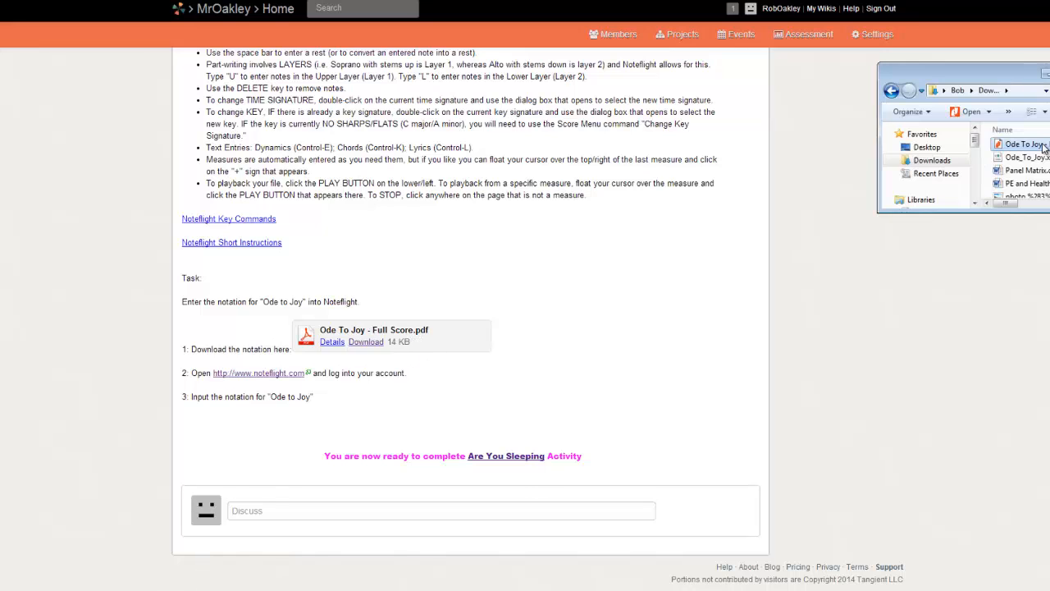
Step: Open the downloaded "Ode To Joy - Full Score" PDF and arrange it side by side with the Noteflight score window
{"action": "double_click", "coordinate": [1038, 145]}
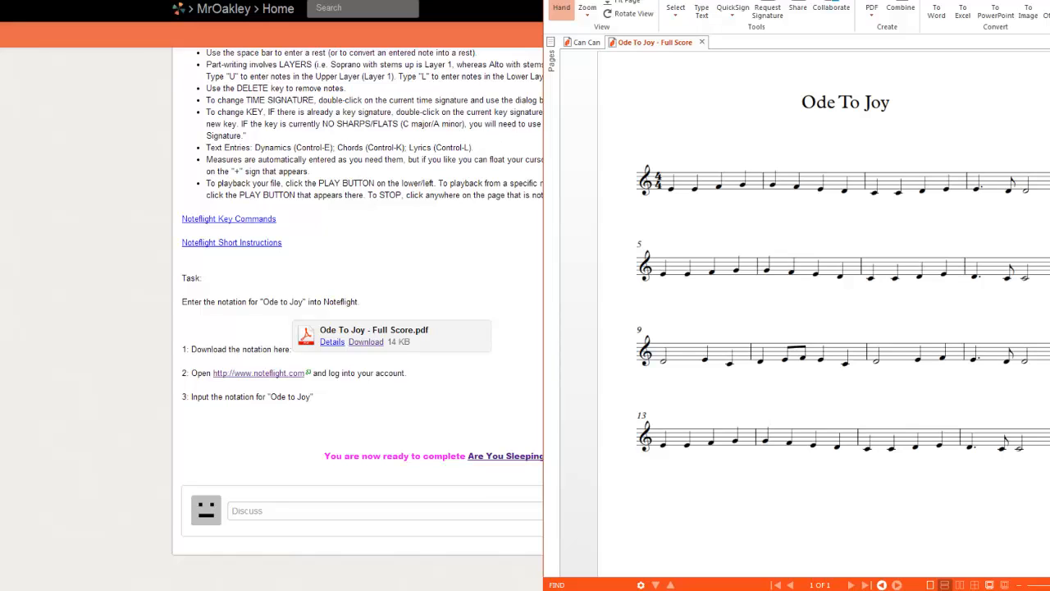
{"action": "mouse_move", "coordinate": [543, 328]}
{"action": "left_mouse_down"}
{"action": "mouse_move", "coordinate": [476, 328]}
{"action": "mouse_move", "coordinate": [552, 328]}
{"action": "left_mouse_up"}
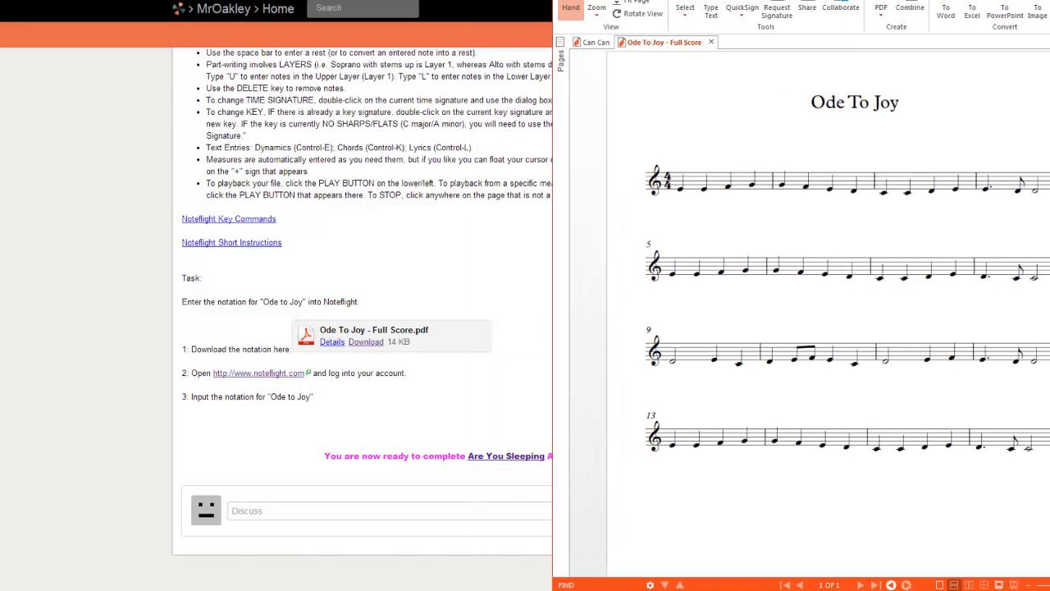
{"action": "key", "text": "alt+Tab"}
{"action": "left_click", "coordinate": [217, 1]}
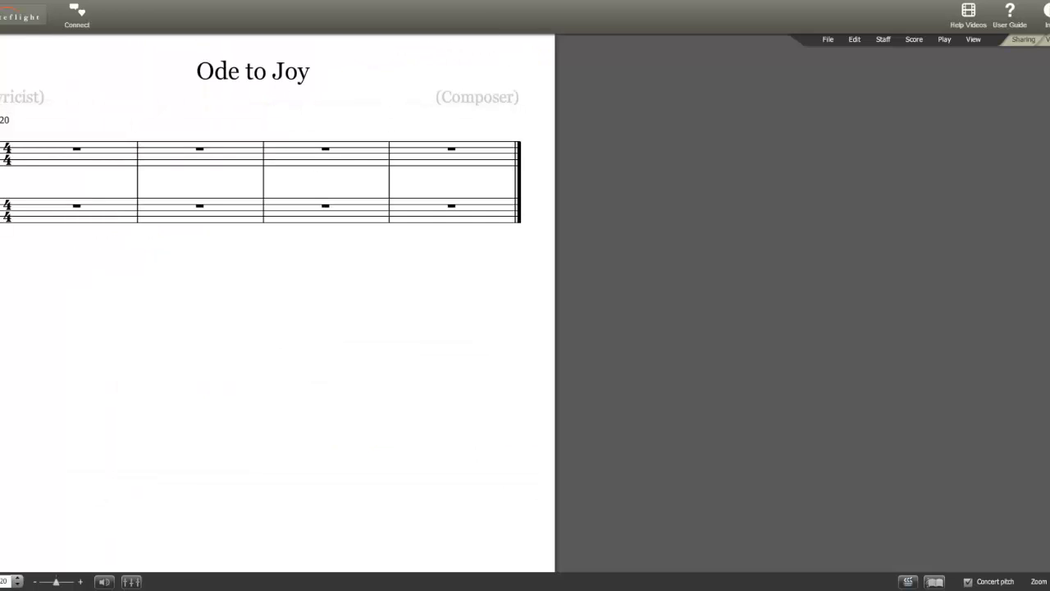
{"action": "key", "text": "alt+Tab"}
{"action": "left_click", "coordinate": [452, 315]}
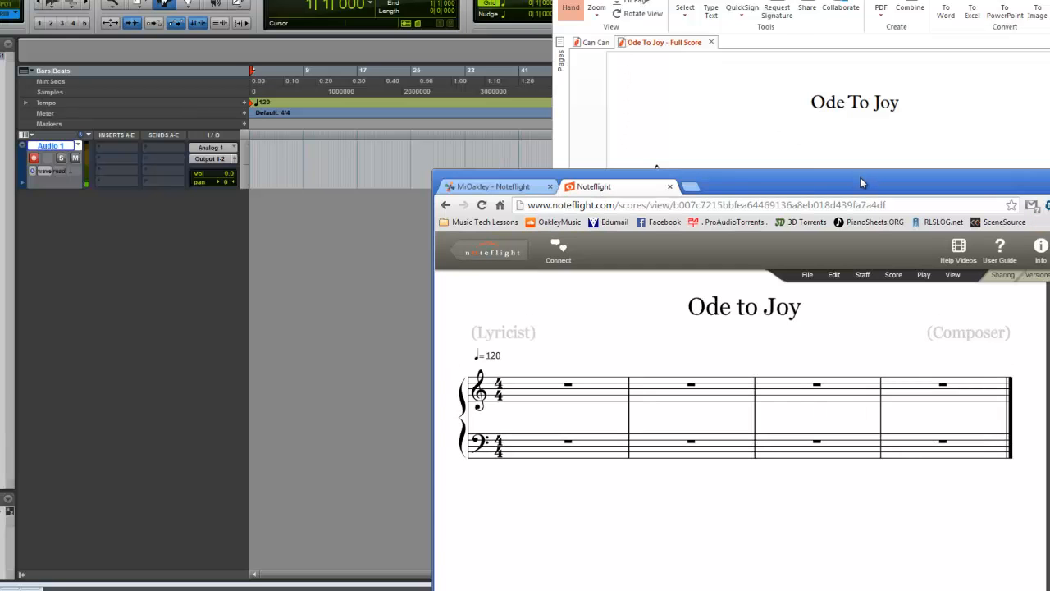
{"action": "left_click_drag", "start_coordinate": [862, 182], "coordinate": [211, 2]}
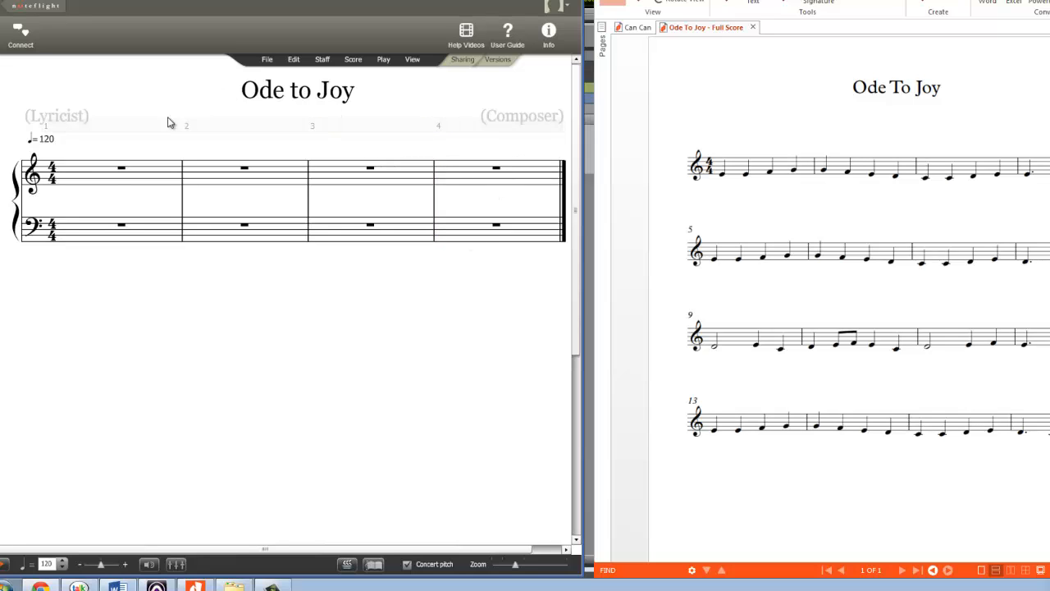
Step: Enter a quarter note E on the first beat of measure 1 in the treble staff, moving the note palette clear
{"action": "left_click", "coordinate": [95, 179]}
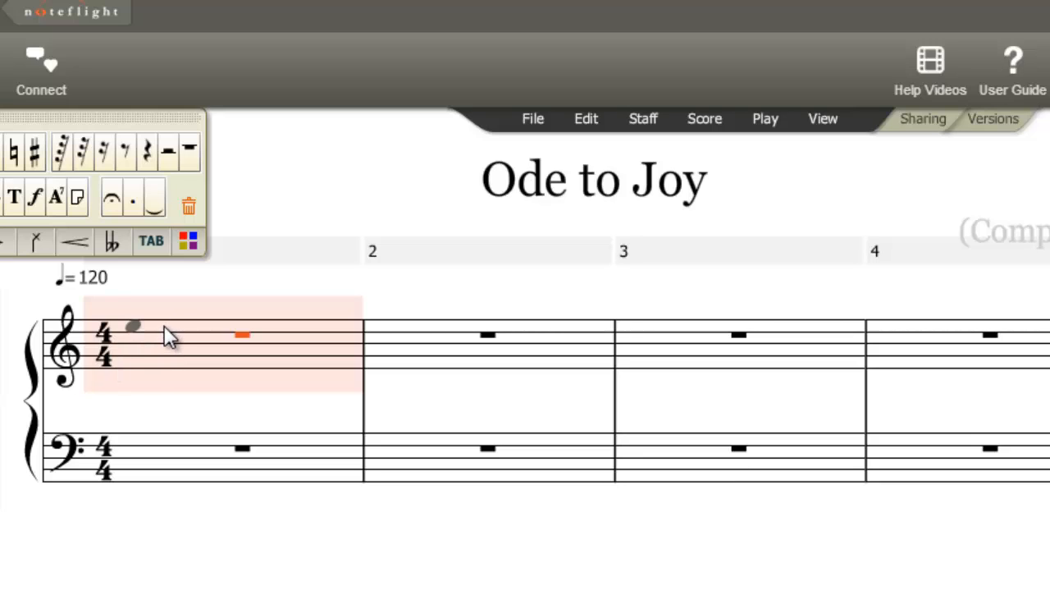
{"action": "left_click", "coordinate": [153, 368]}
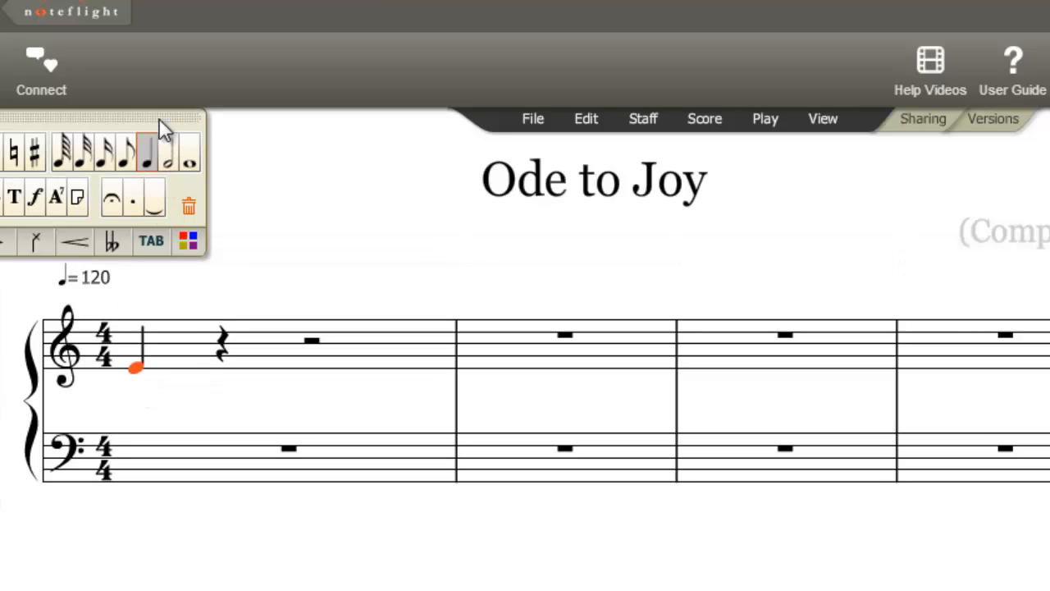
{"action": "left_click_drag", "start_coordinate": [160, 118], "coordinate": [253, 148]}
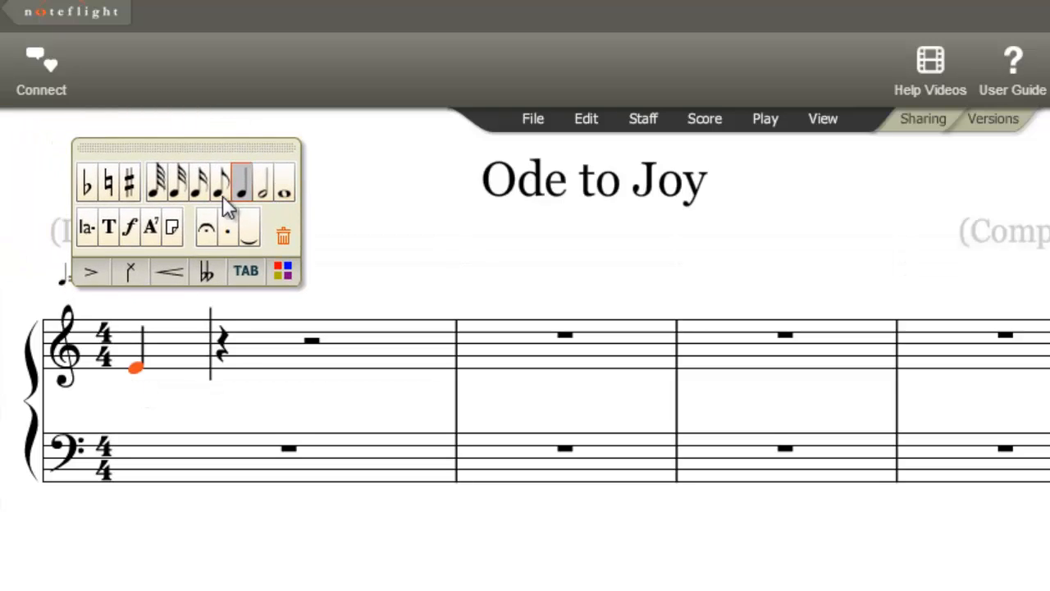
Step: Try half, whole, eighth and sixteenth lengths on the first note, ending on a quarter note
{"action": "left_click", "coordinate": [263, 189]}
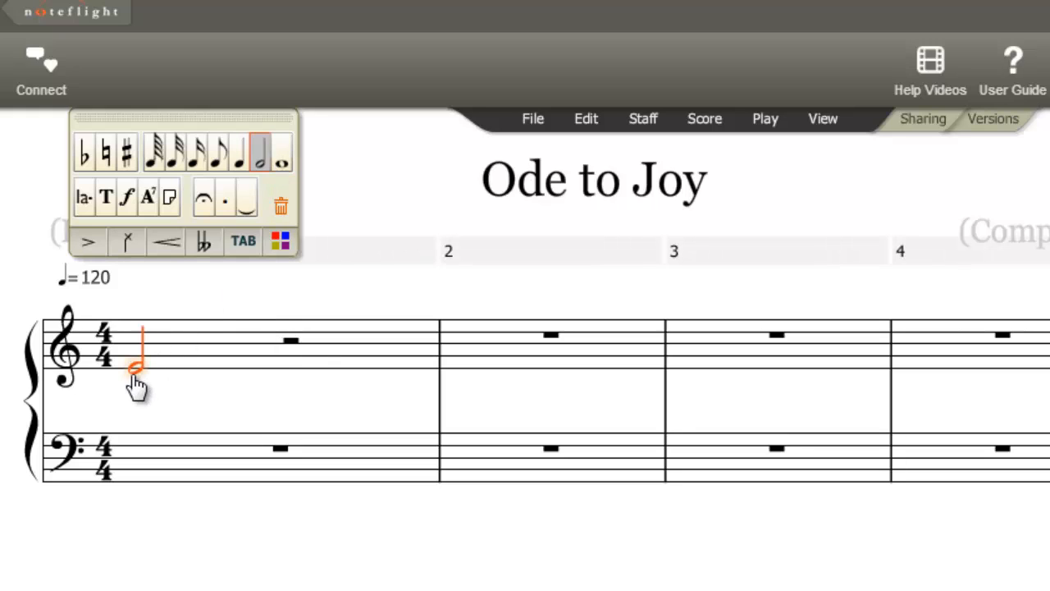
{"action": "left_click", "coordinate": [282, 156]}
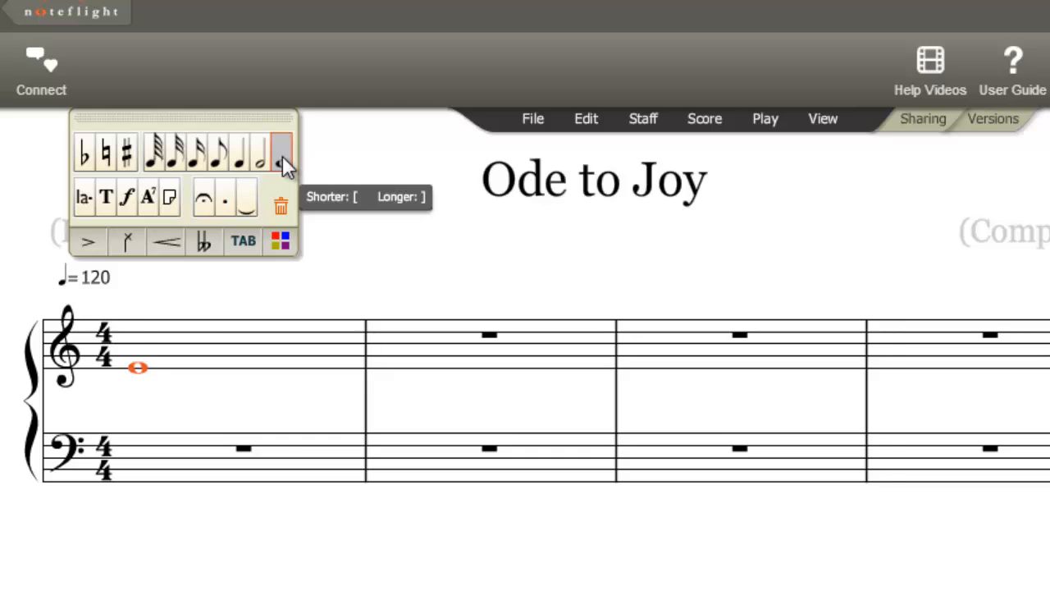
{"action": "key", "text": "bracketleft"}
{"action": "key", "text": "bracketleft"}
{"action": "key", "text": "bracketleft"}
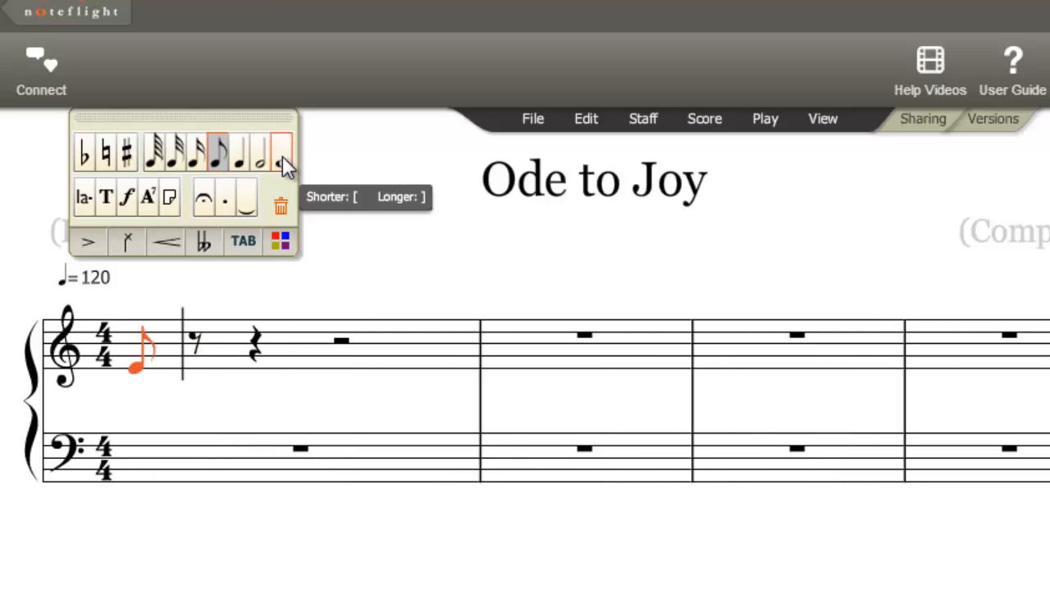
{"action": "key", "text": "bracketright"}
{"action": "key", "text": "bracketleft"}
{"action": "key", "text": "bracketleft"}
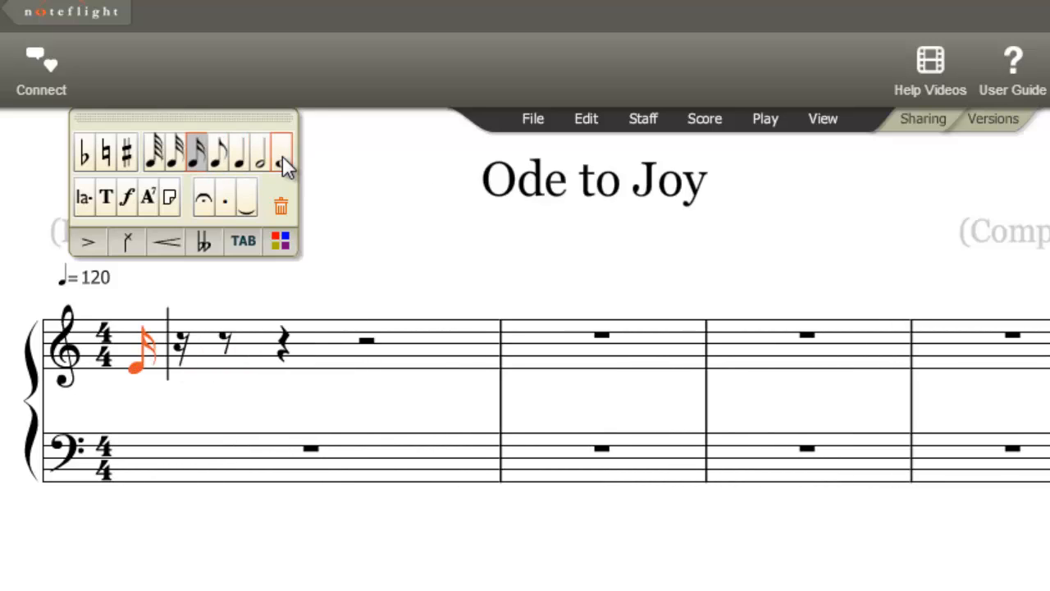
{"action": "key", "text": "bracketleft"}
{"action": "key", "text": "bracketright"}
{"action": "key", "text": "bracketright"}
{"action": "key", "text": "bracketright"}
{"action": "key", "text": "bracketleft"}
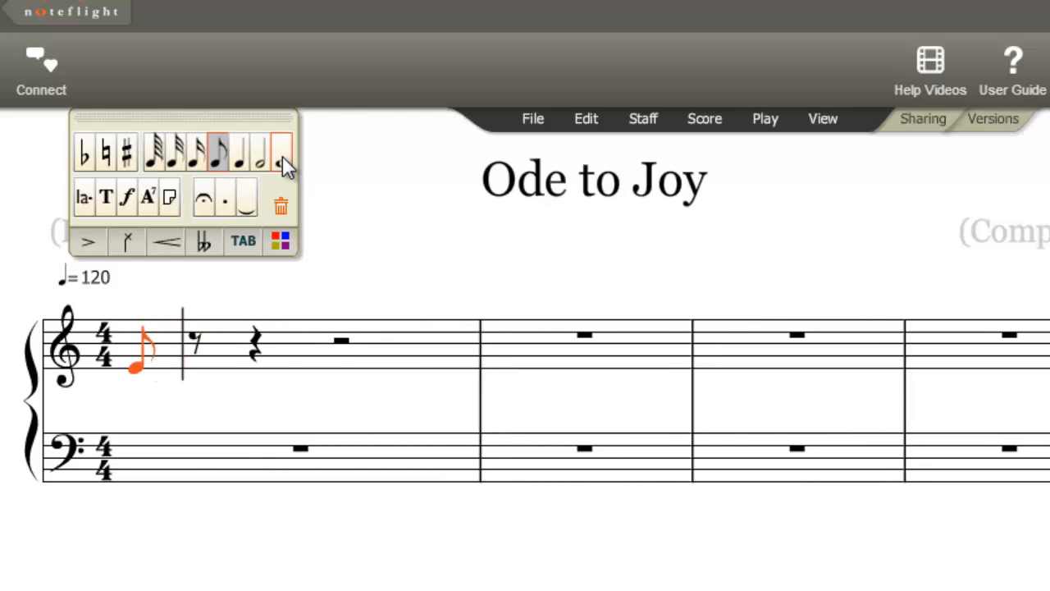
{"action": "key", "text": "bracketright"}
{"action": "key", "text": "bracketright"}
{"action": "key", "text": "bracketright"}
{"action": "key", "text": "bracketleft"}
{"action": "key", "text": "bracketleft"}
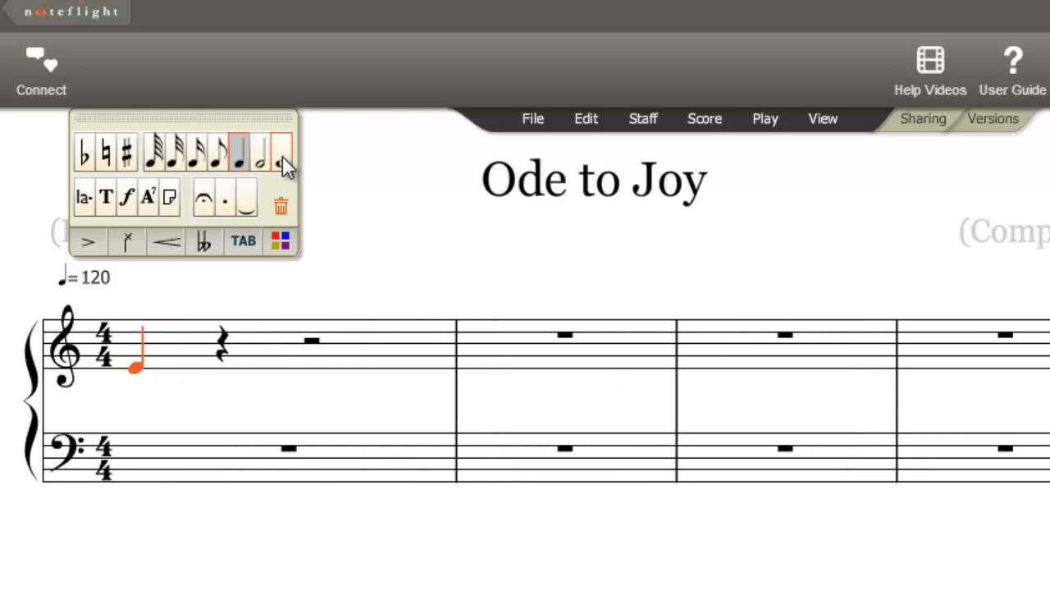
Step: Complete treble measure 1 with quarter notes E, F and G
{"action": "left_click", "coordinate": [221, 371]}
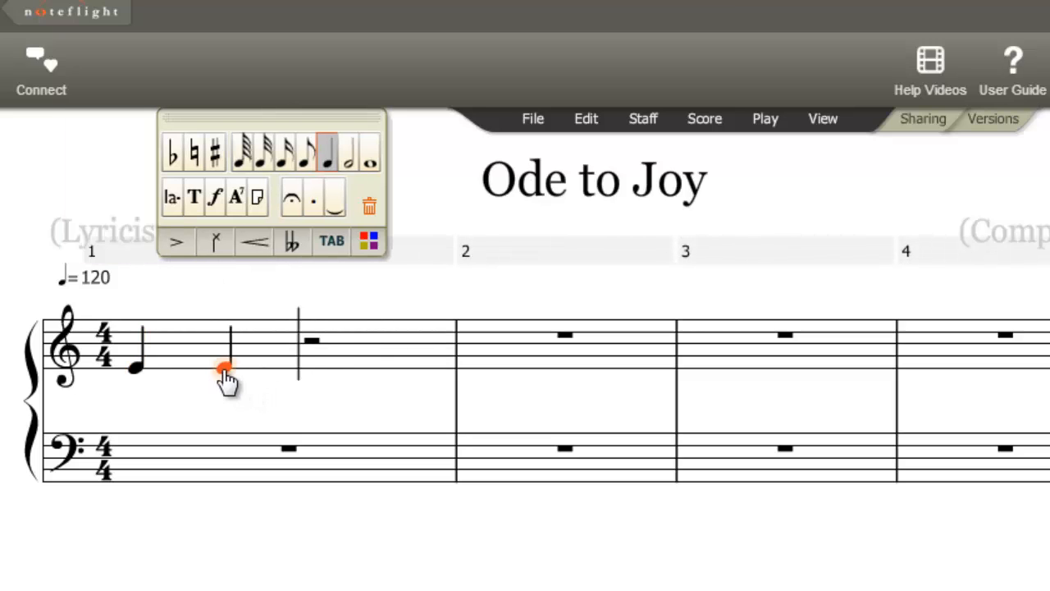
{"action": "left_click", "coordinate": [318, 371]}
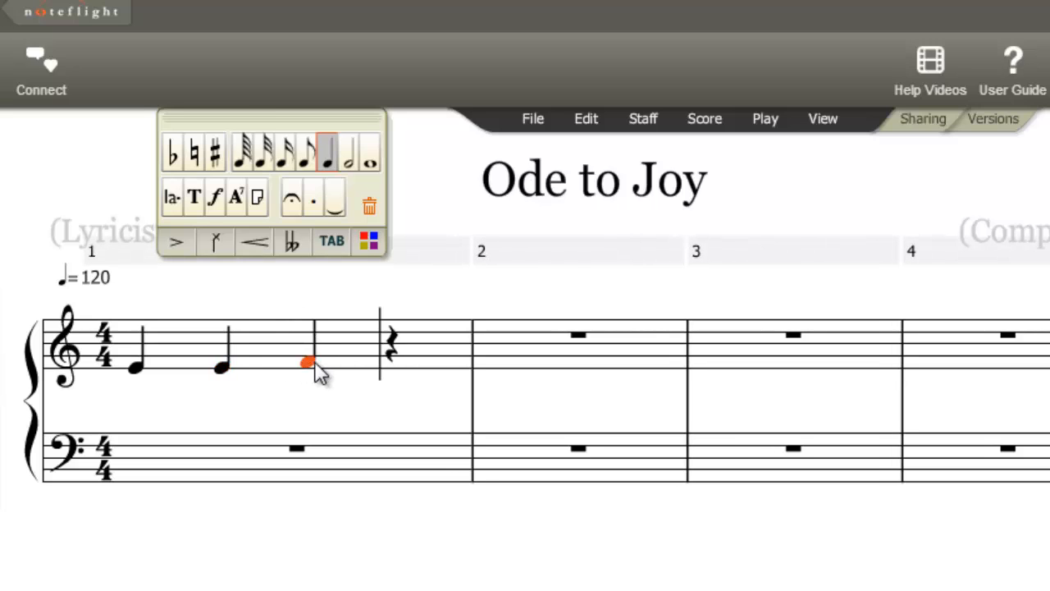
{"action": "left_click", "coordinate": [388, 351]}
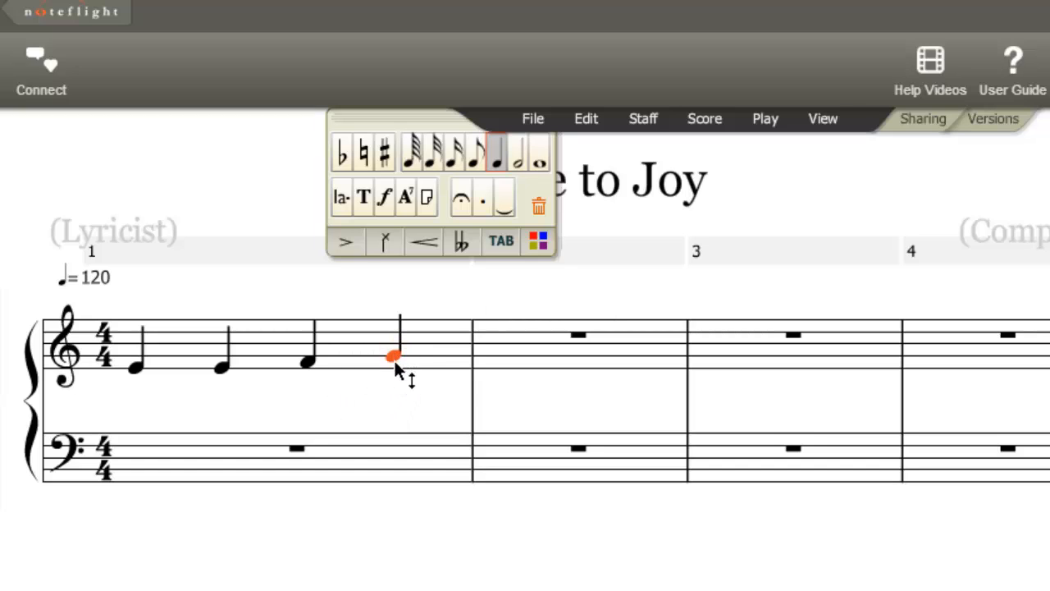
Step: Shift the pitch of measure 1's fourth note up and down by steps, ending back on G
{"action": "key", "text": "Up"}
{"action": "key", "text": "Down"}
{"action": "key", "text": "Up"}
{"action": "key", "text": "Up"}
{"action": "key", "text": "Up"}
{"action": "key", "text": "Up"}
{"action": "key", "text": "Down"}
{"action": "key", "text": "Down"}
{"action": "key", "text": "Down"}
Step: Enter treble quarter notes G, F, E, D in measure 2 and C, C, D, E in measure 3
{"action": "left_click", "coordinate": [495, 358]}
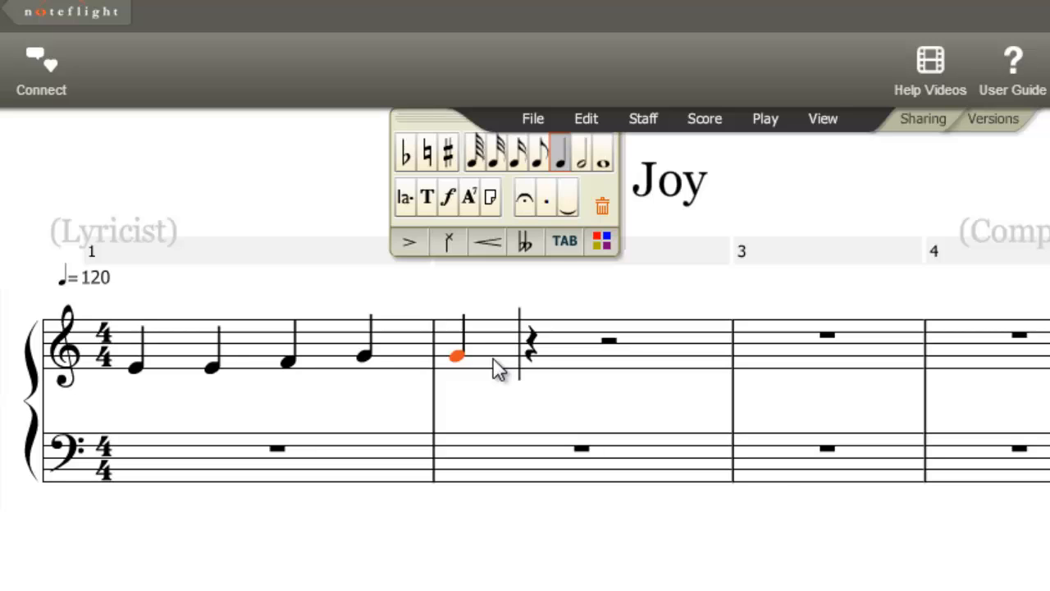
{"action": "key", "text": "f"}
{"action": "key", "text": "e"}
{"action": "key", "text": "d"}
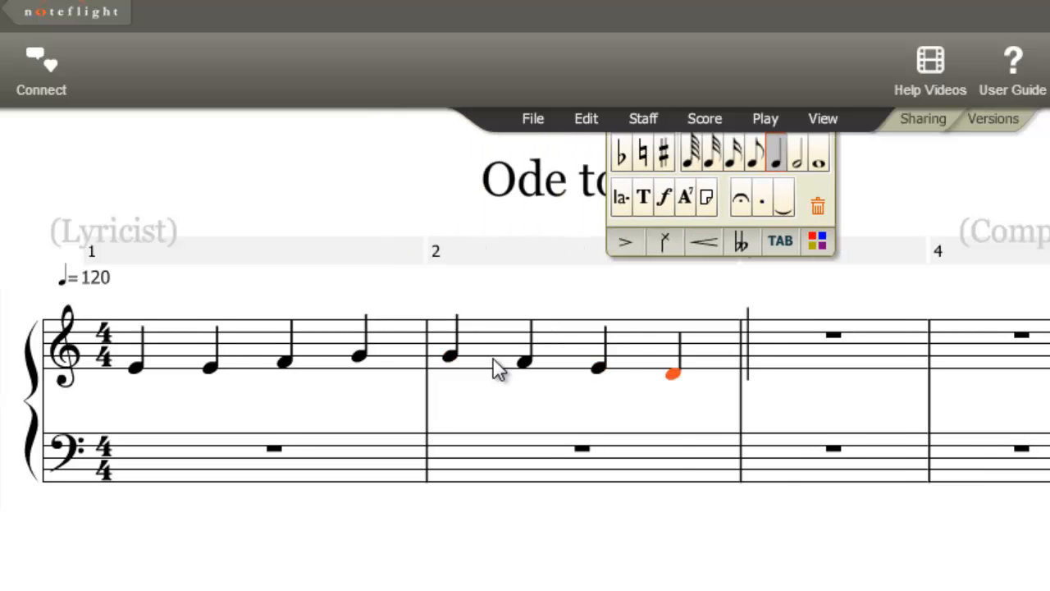
{"action": "key", "text": "c"}
{"action": "key", "text": "c"}
{"action": "key", "text": "d"}
{"action": "key", "text": "e"}
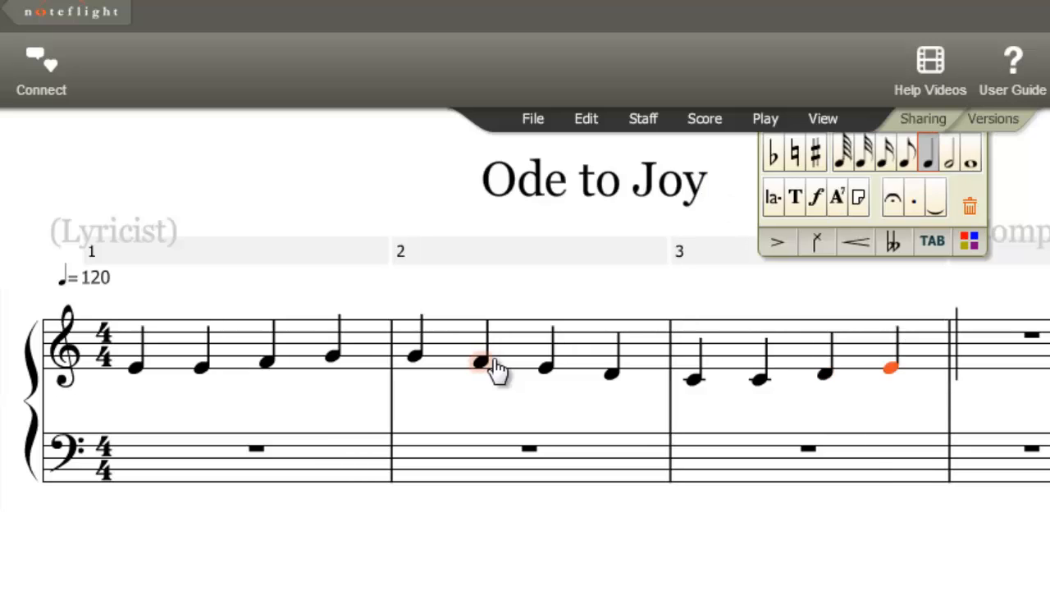
Step: Fill treble measure 4 with a dotted quarter note E, an eighth note D and a half note D
{"action": "key", "text": "e"}
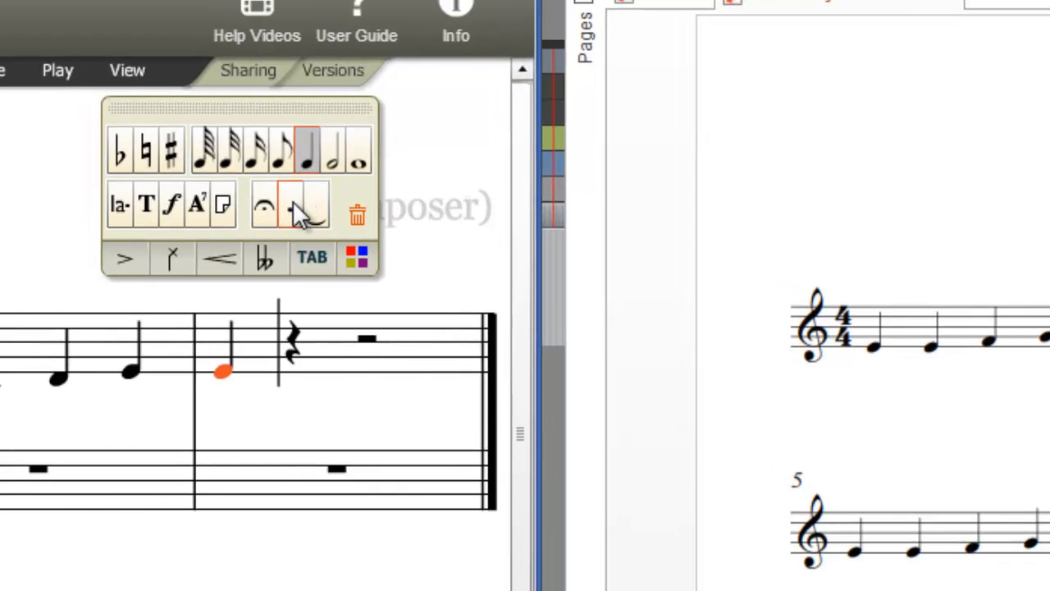
{"action": "left_click", "coordinate": [297, 213]}
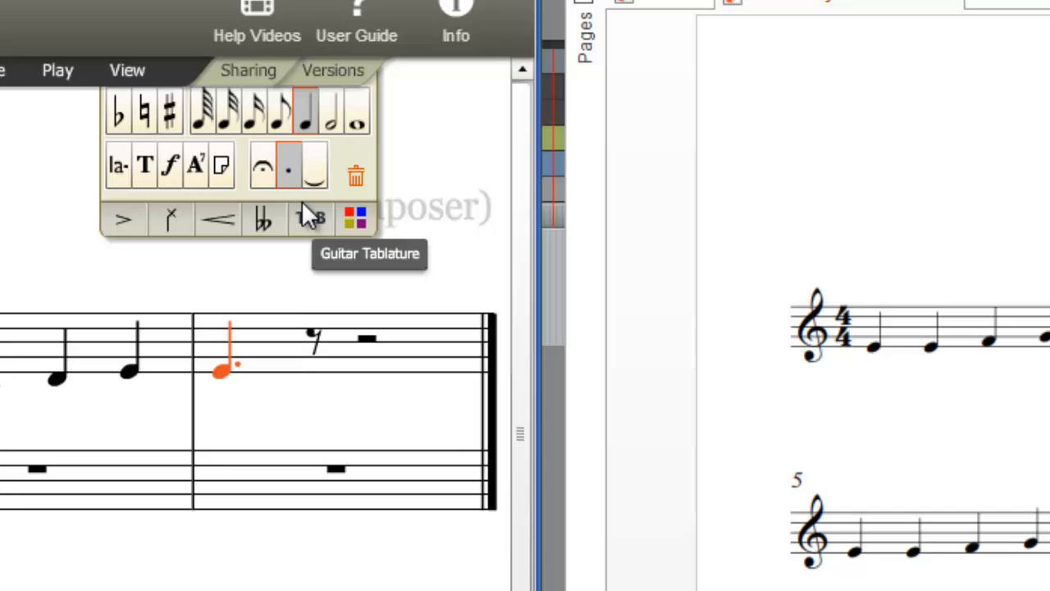
{"action": "key", "text": "e"}
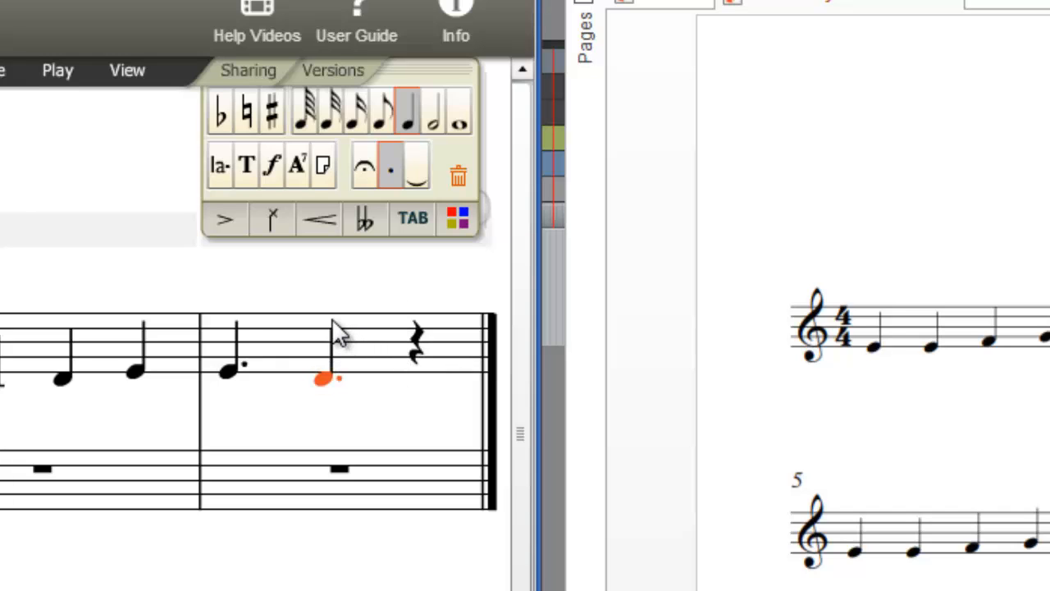
{"action": "key", "text": "4"}
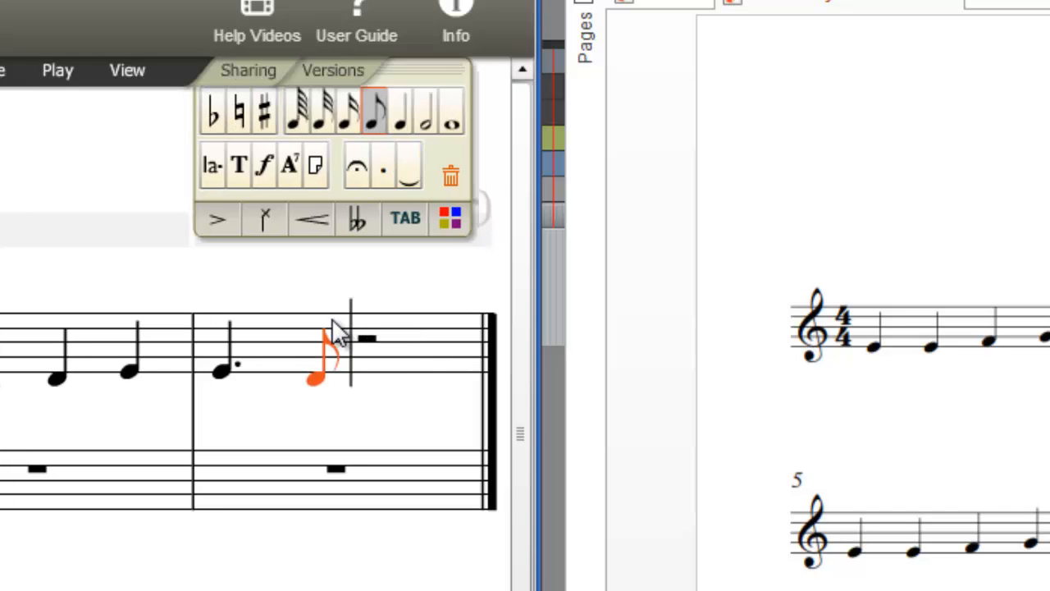
{"action": "key", "text": "d"}
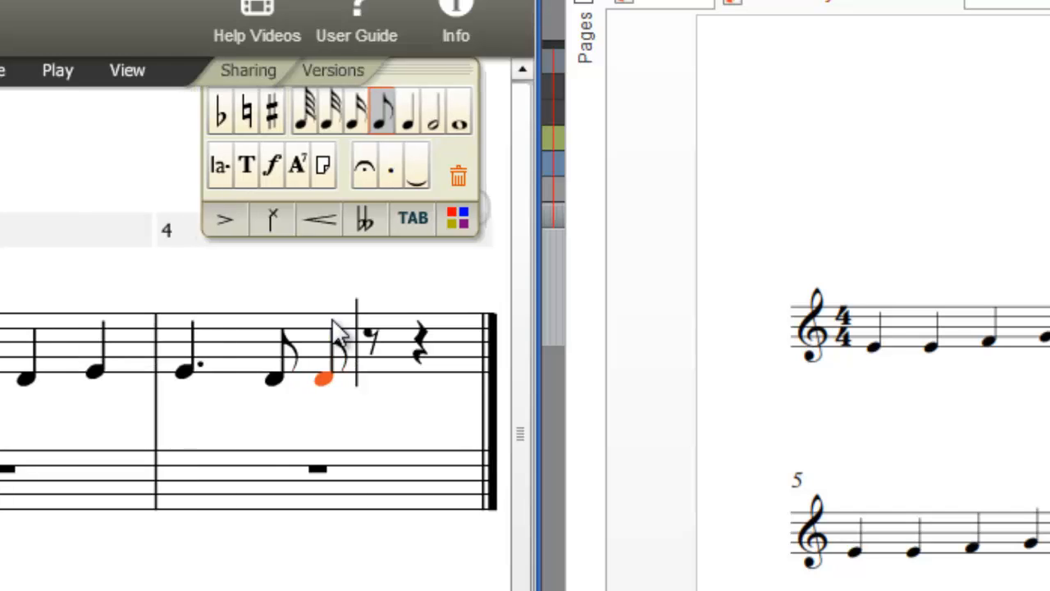
{"action": "key", "text": "6"}
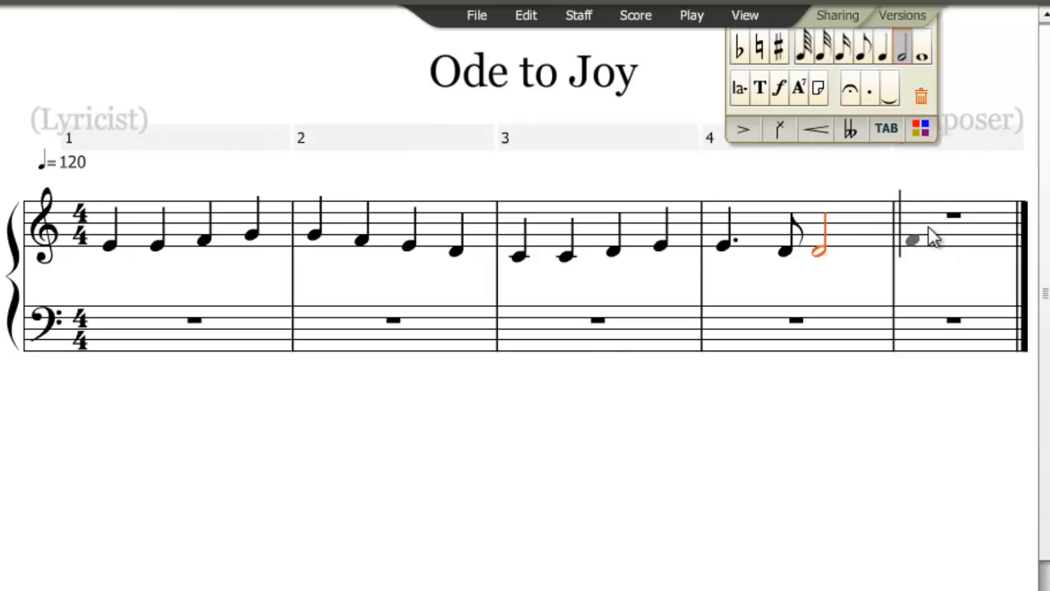
Step: Add an empty measure at the end of the score and insert a line break after measure 4
{"action": "mouse_move", "coordinate": [1024, 169]}
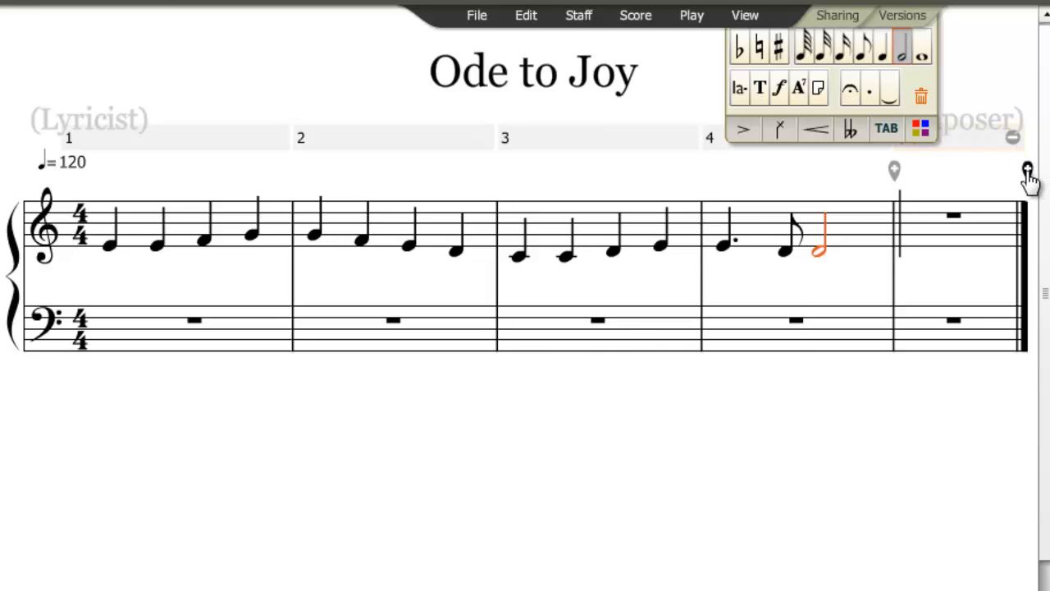
{"action": "left_click", "coordinate": [1028, 169]}
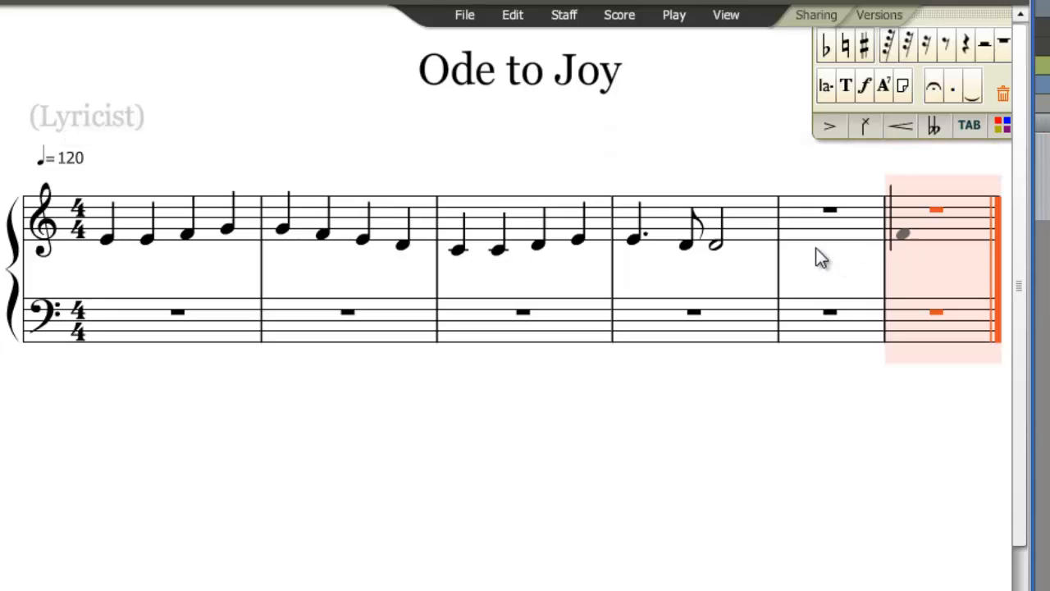
{"action": "left_click", "coordinate": [779, 237]}
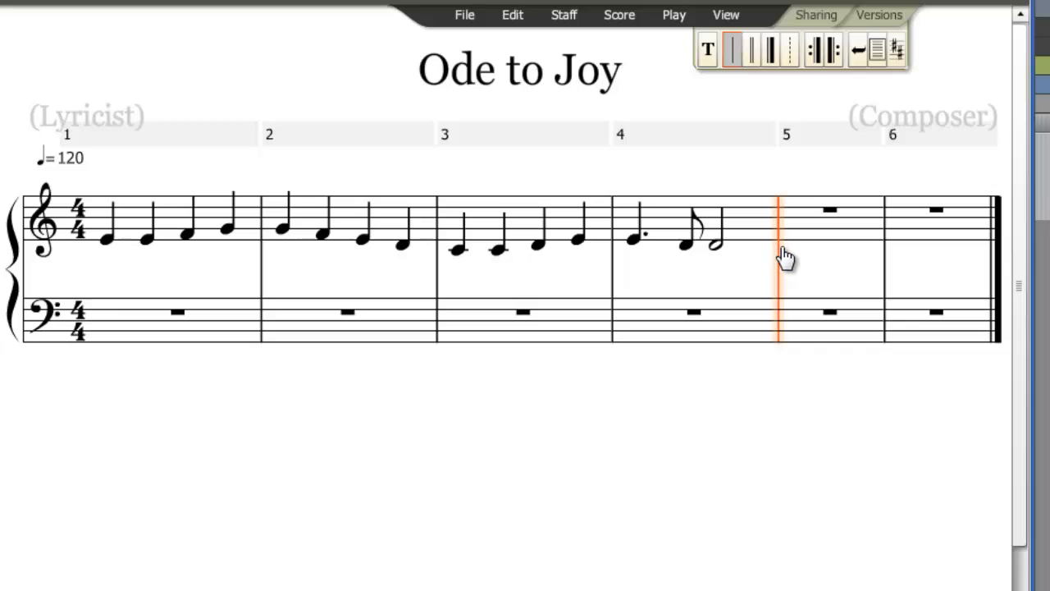
{"action": "key", "text": "Return"}
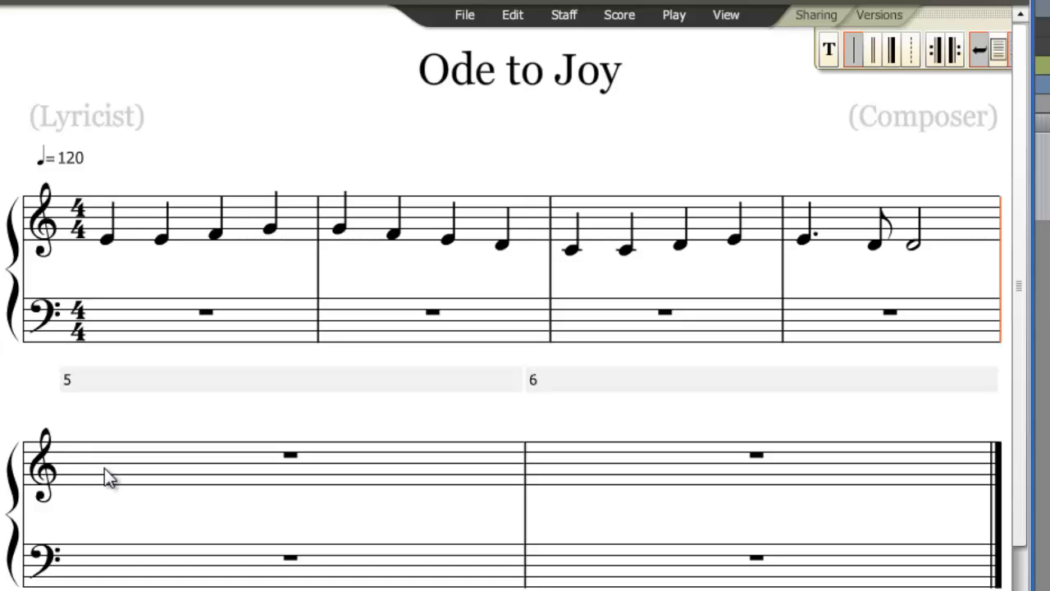
Step: Enter treble quarter notes E, E, F, G in measure 5
{"action": "left_click", "coordinate": [180, 477]}
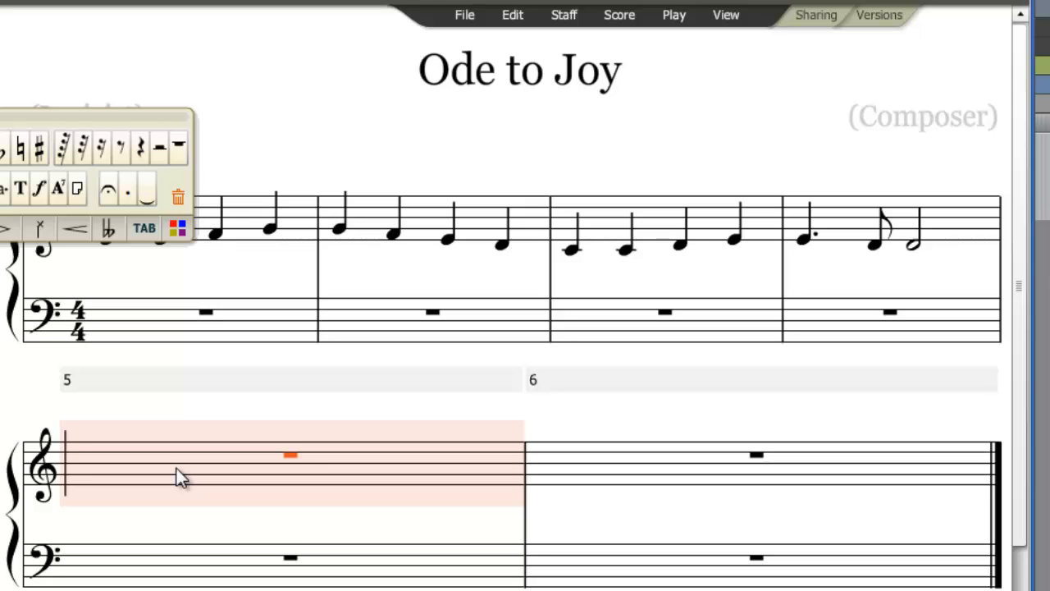
{"action": "key", "text": "e"}
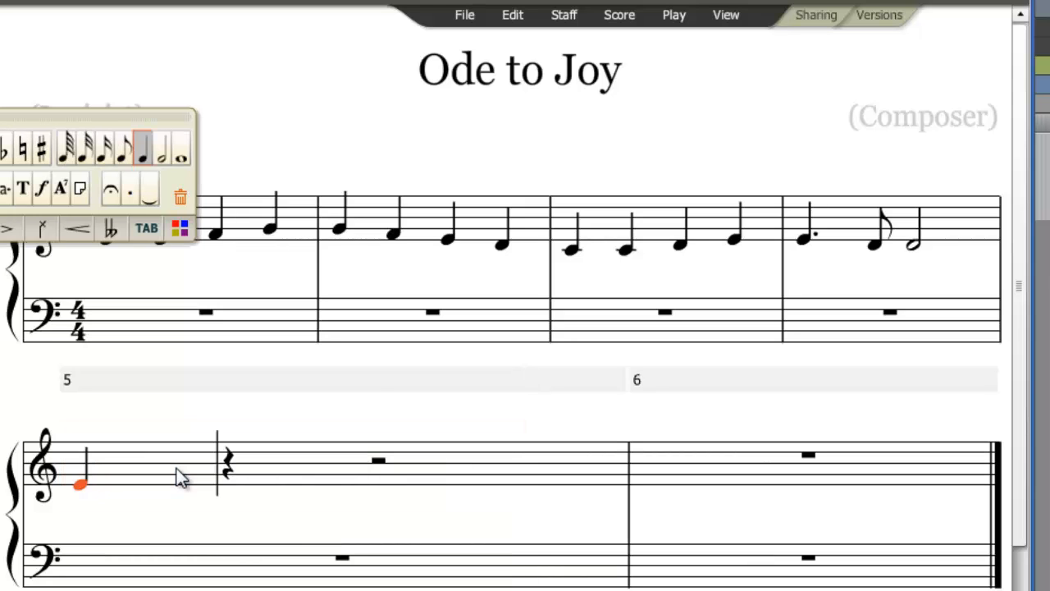
{"action": "key", "text": "e"}
{"action": "key", "text": "d"}
{"action": "key", "text": "BackSpace"}
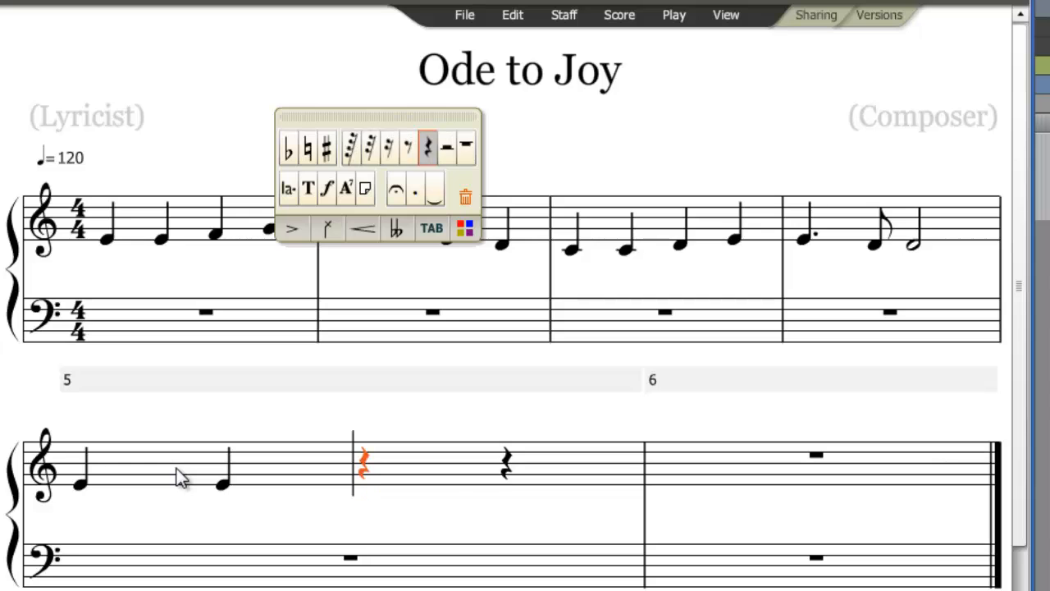
{"action": "key", "text": "f"}
{"action": "key", "text": "g"}
Step: Enter treble quarter notes G, F, E, D in measure 6 and C, C, D, E in measure 7
{"action": "key", "text": "g"}
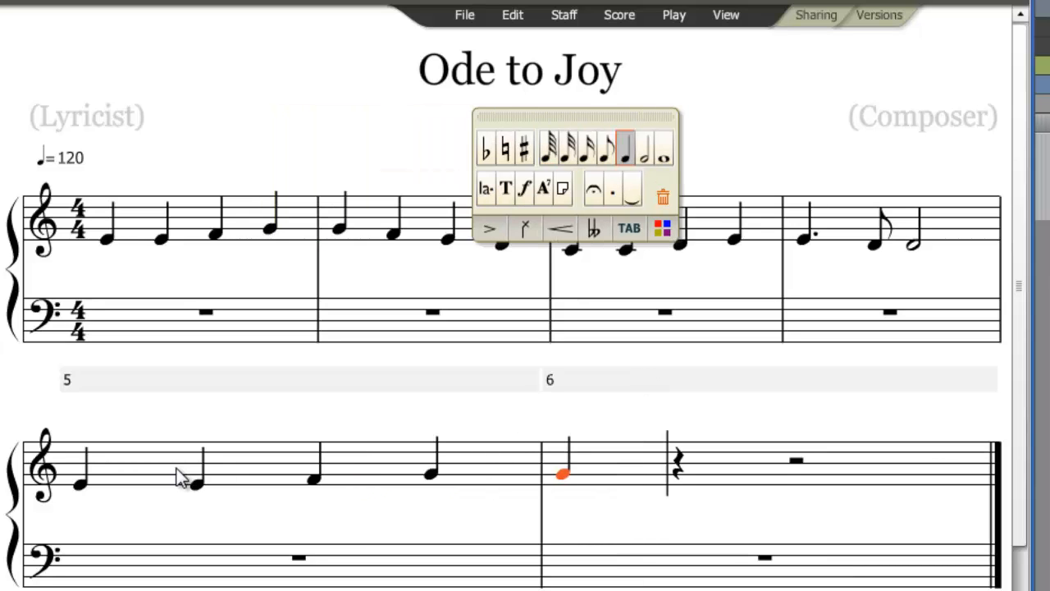
{"action": "key", "text": "f"}
{"action": "key", "text": "e"}
{"action": "key", "text": "d"}
{"action": "key", "text": "c"}
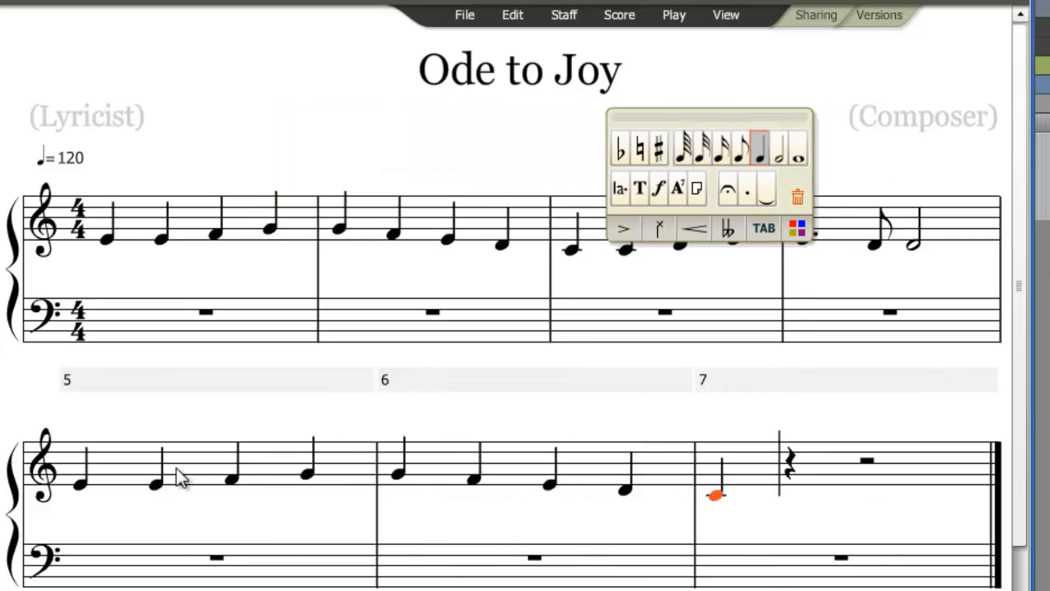
{"action": "key", "text": "c"}
{"action": "key", "text": "d"}
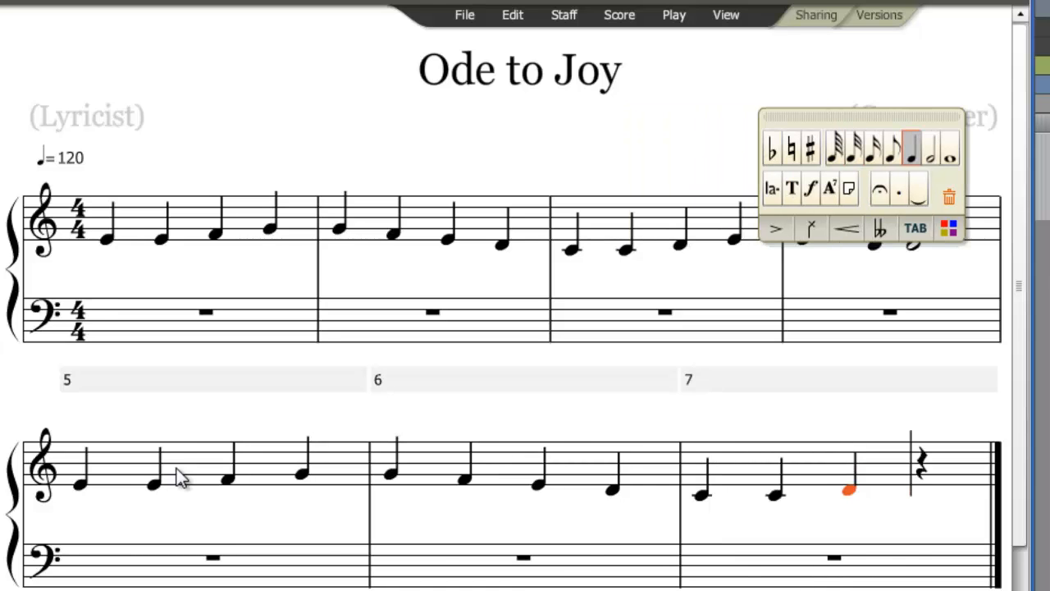
{"action": "key", "text": "e"}
Step: Fill treble measure 8 with a dotted quarter note D, an eighth note C and a half note C, and insert a line break after it
{"action": "key", "text": "d"}
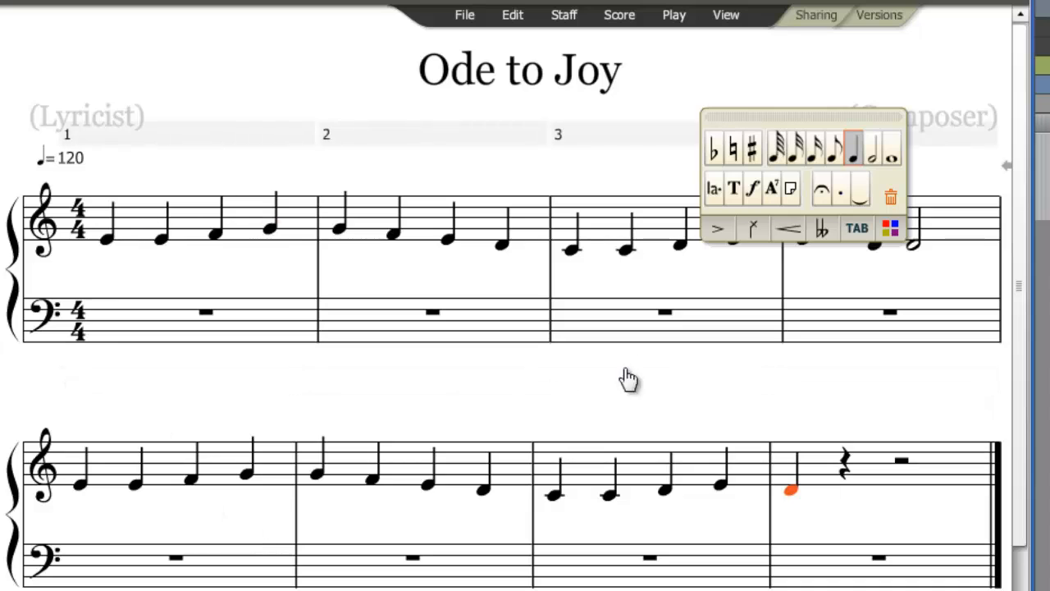
{"action": "left_click", "coordinate": [841, 186]}
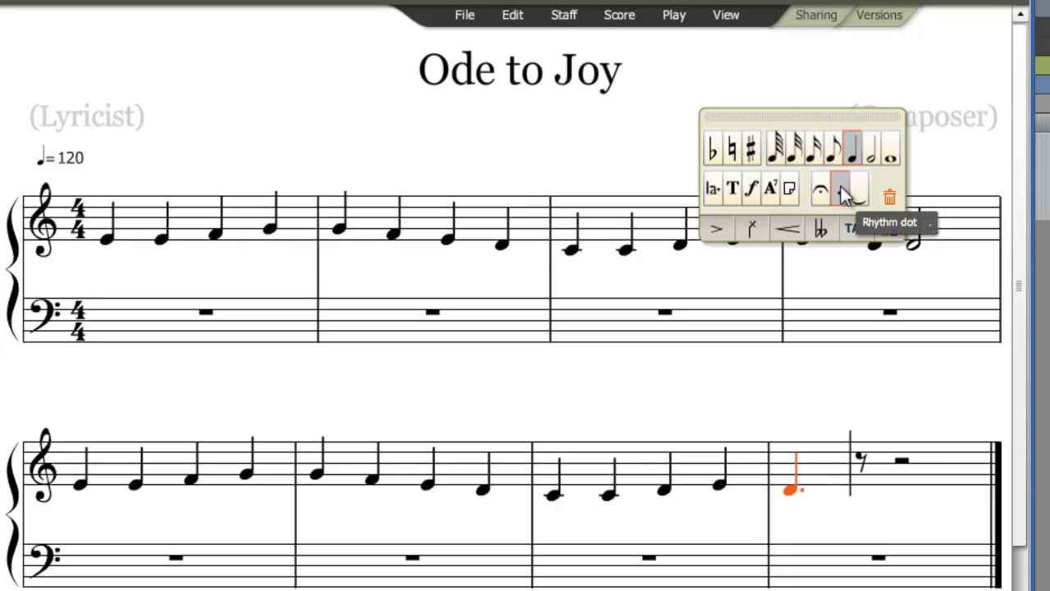
{"action": "key", "text": "c"}
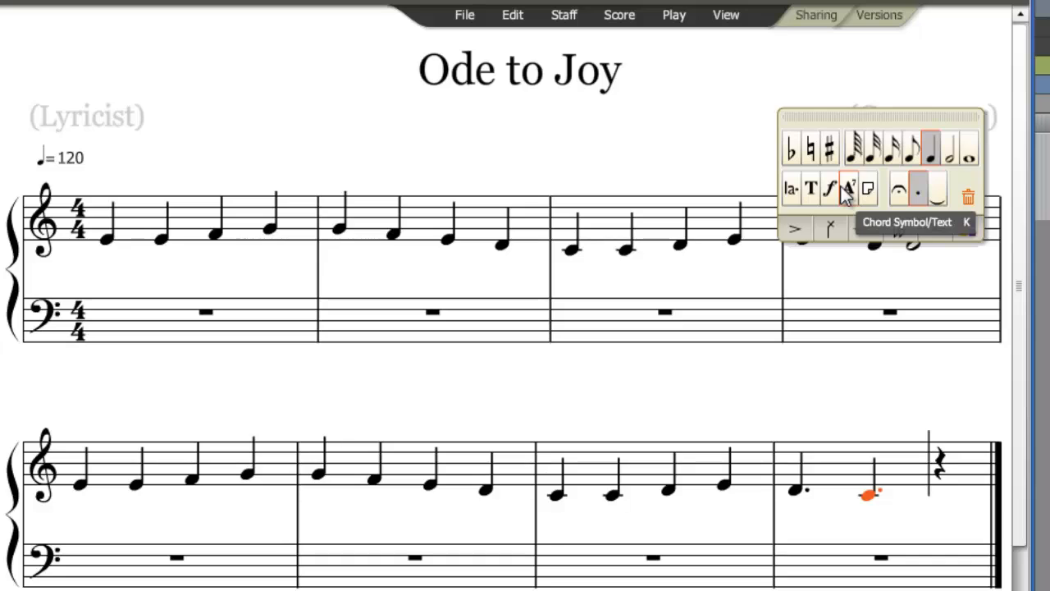
{"action": "key", "text": "4"}
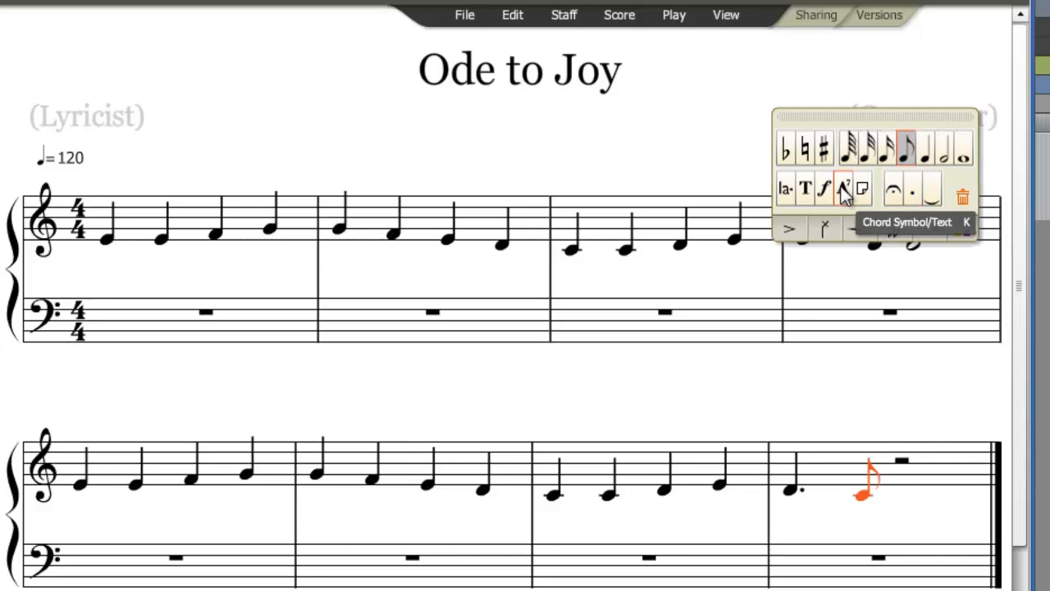
{"action": "key", "text": "c"}
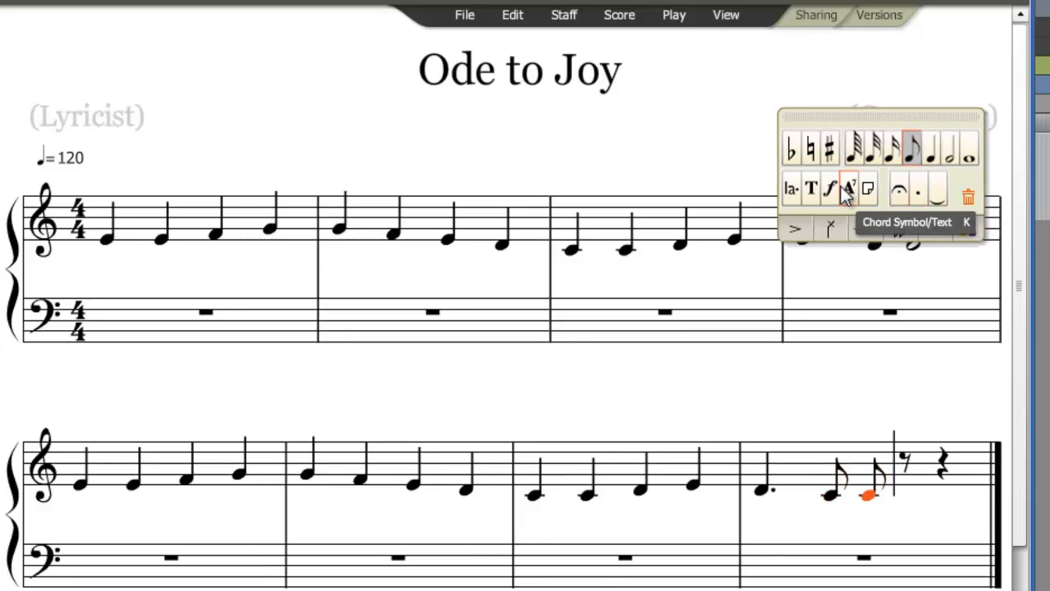
{"action": "key", "text": "6"}
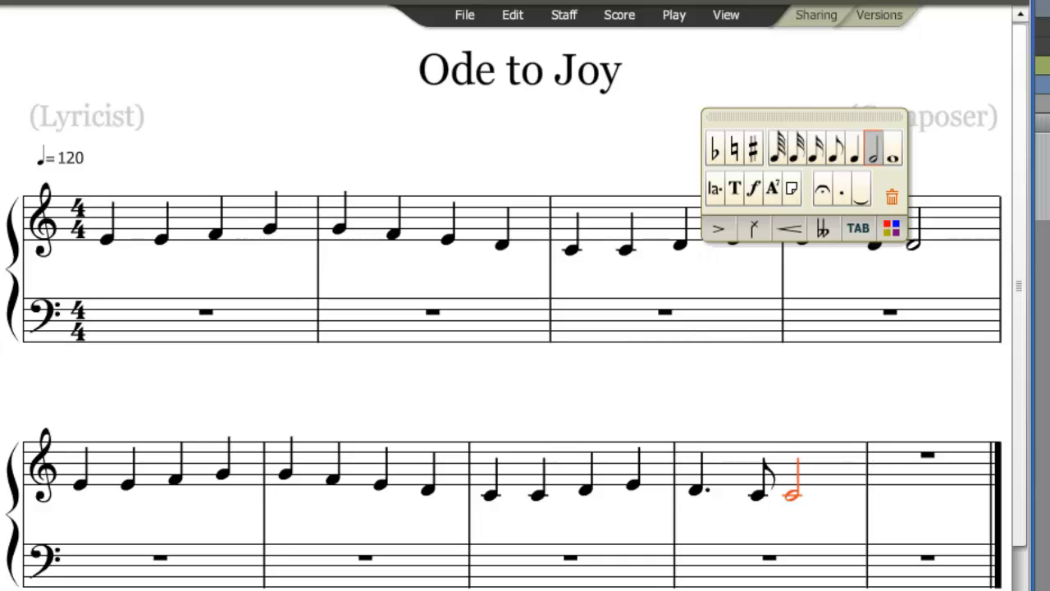
{"action": "left_click", "coordinate": [868, 479]}
{"action": "key", "text": "Return"}
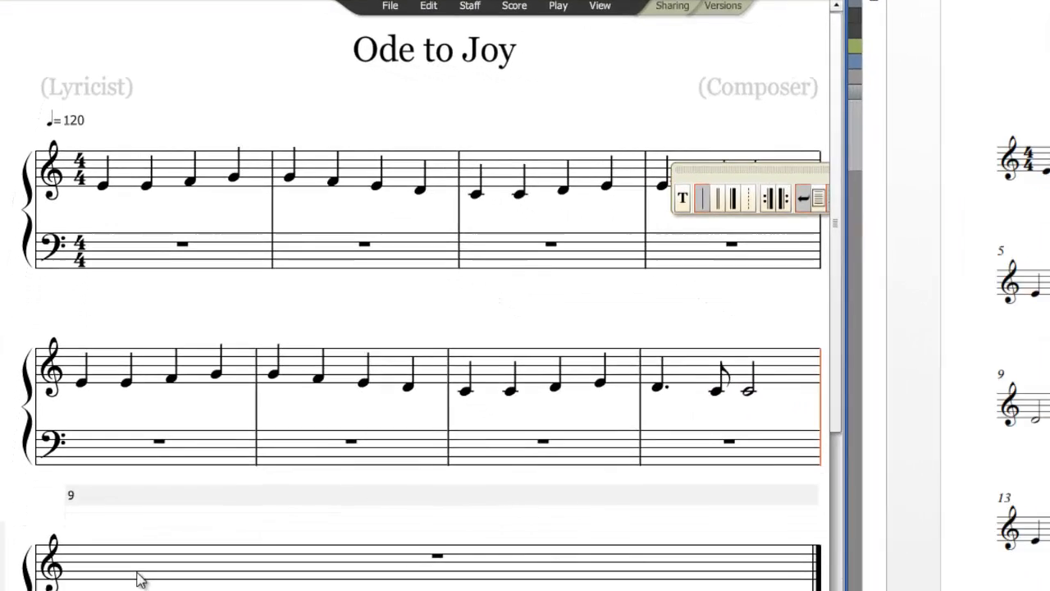
Step: Fill treble measure 9 with a half note D followed by quarter notes E and C
{"action": "left_click", "coordinate": [128, 473]}
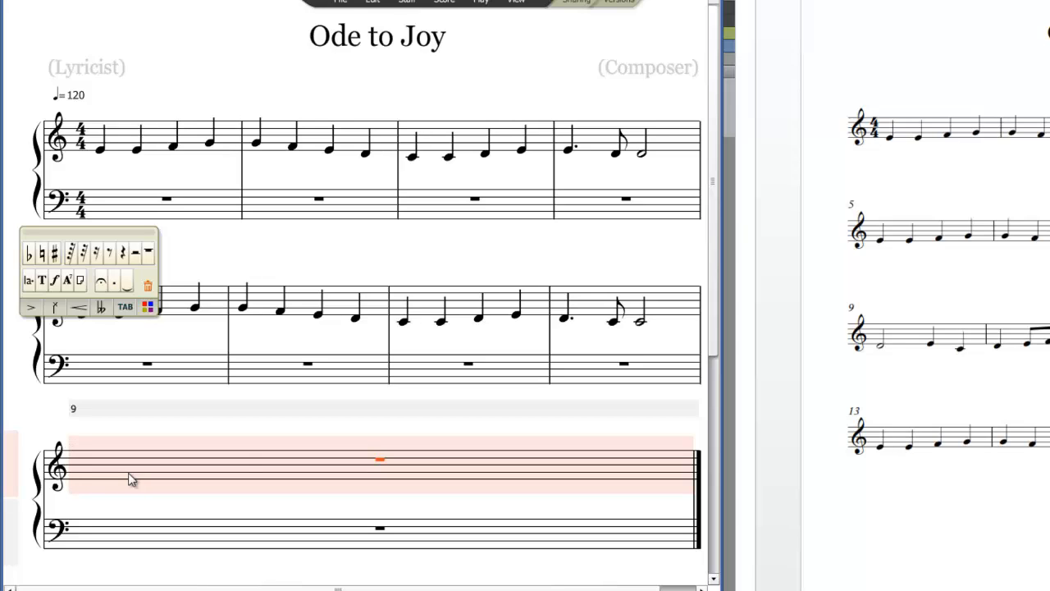
{"action": "key", "text": "e"}
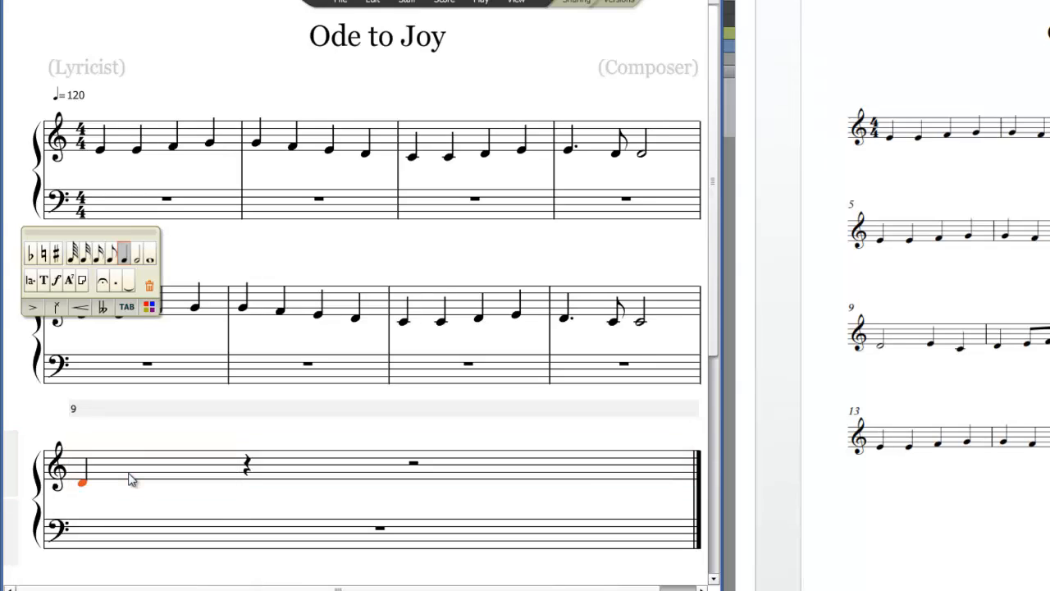
{"action": "key", "text": "6"}
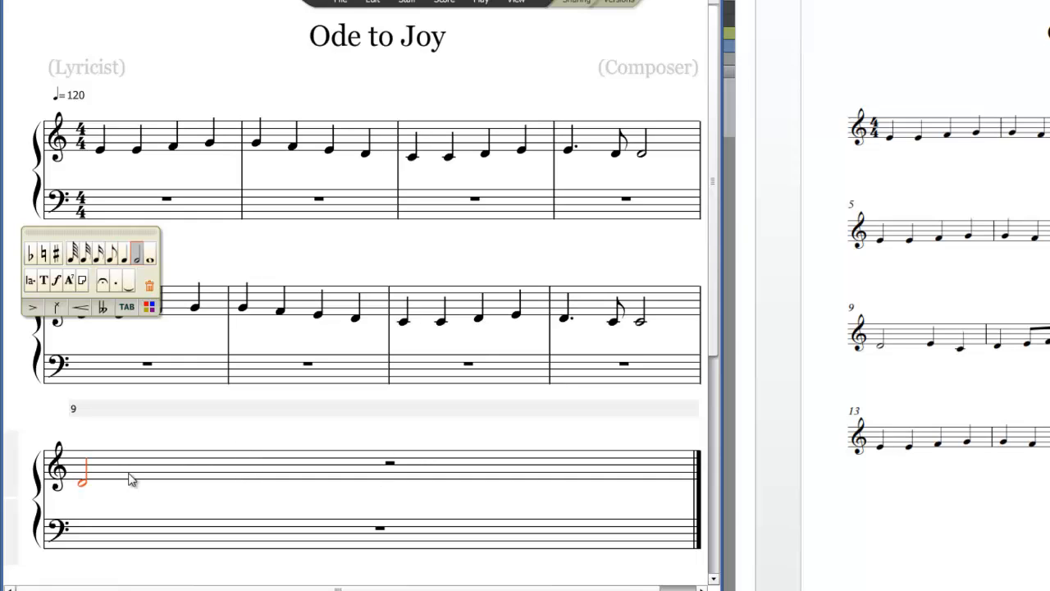
{"action": "key", "text": "e"}
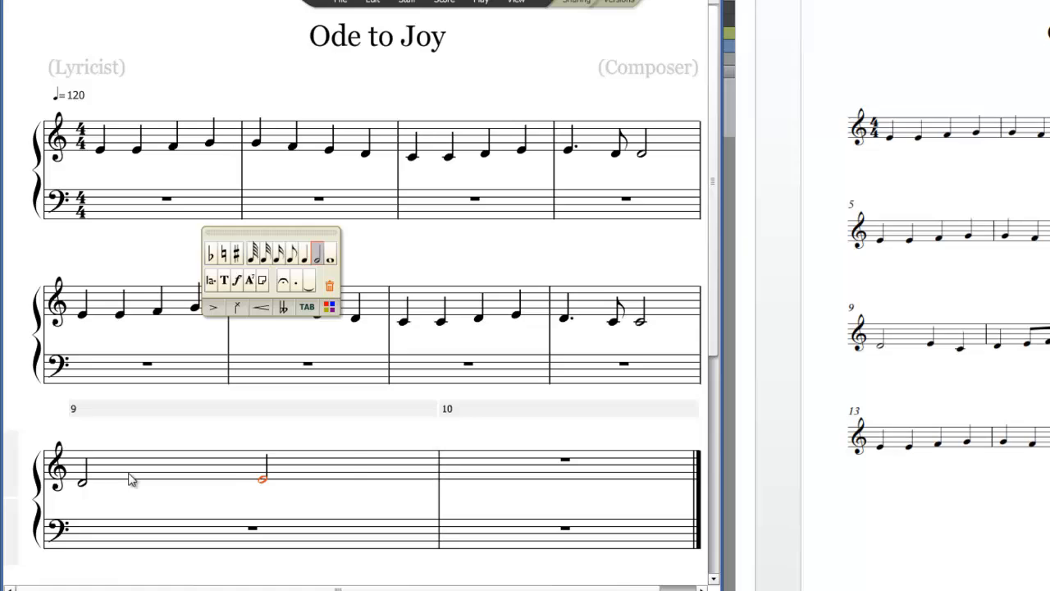
{"action": "key", "text": "5"}
{"action": "key", "text": "c"}
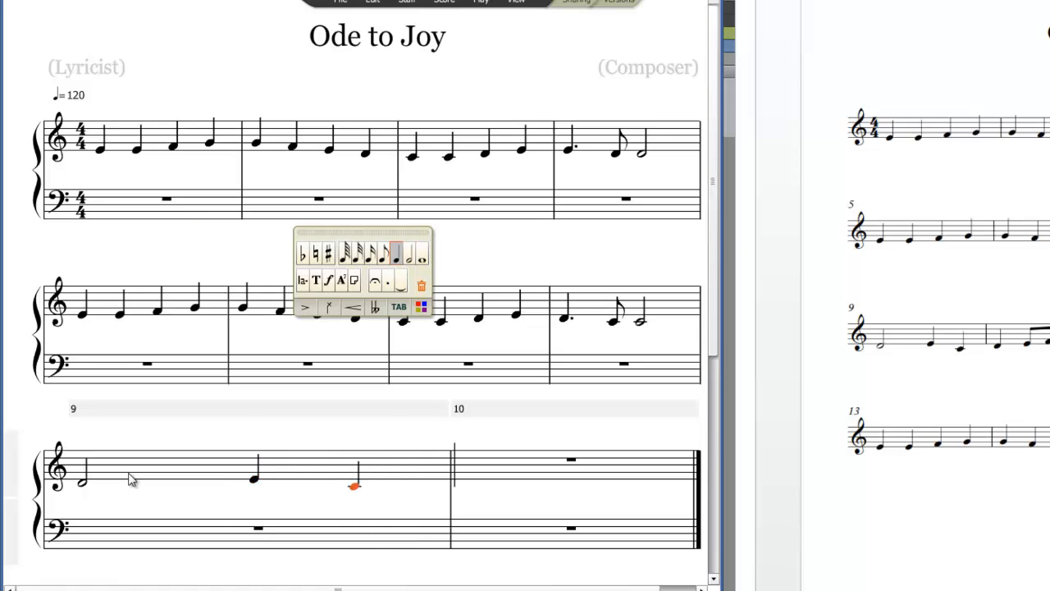
Step: Fill treble measure 10 with a quarter note D, eighth notes E and F, and quarter notes E and C
{"action": "key", "text": "d"}
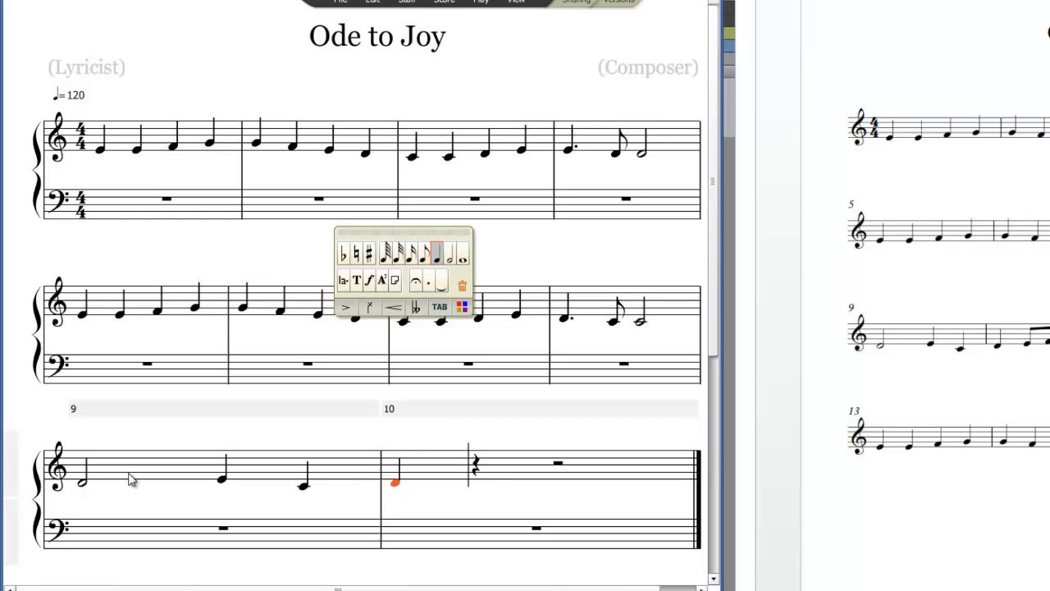
{"action": "key", "text": "e"}
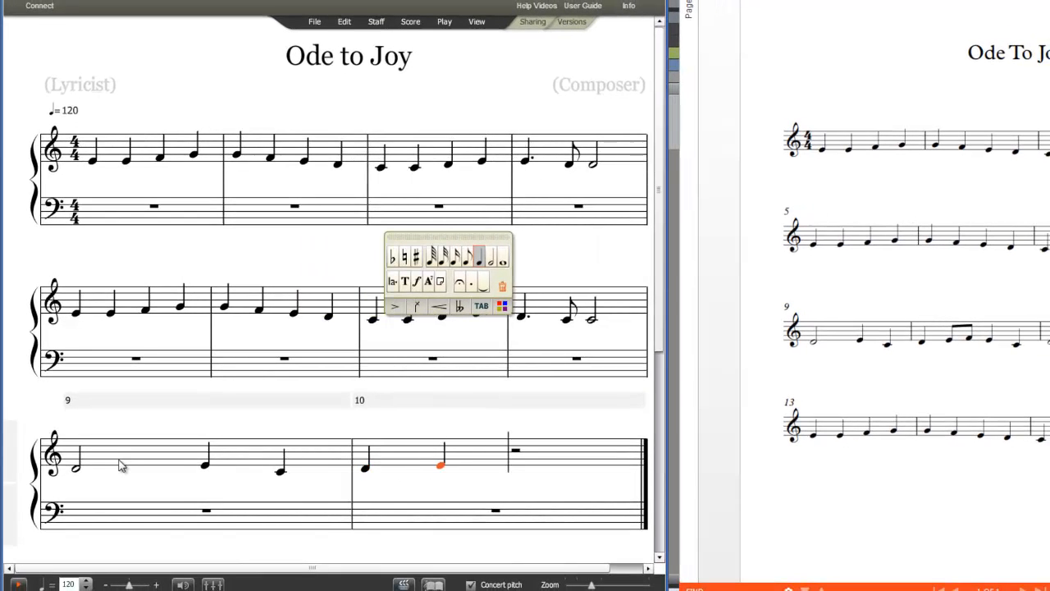
{"action": "key", "text": "4"}
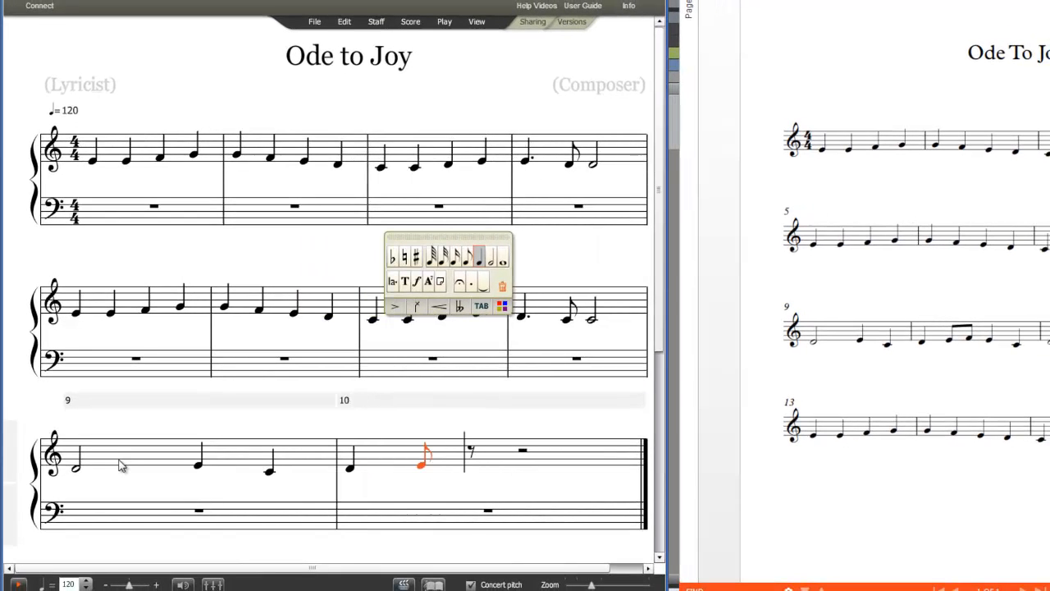
{"action": "key", "text": "f"}
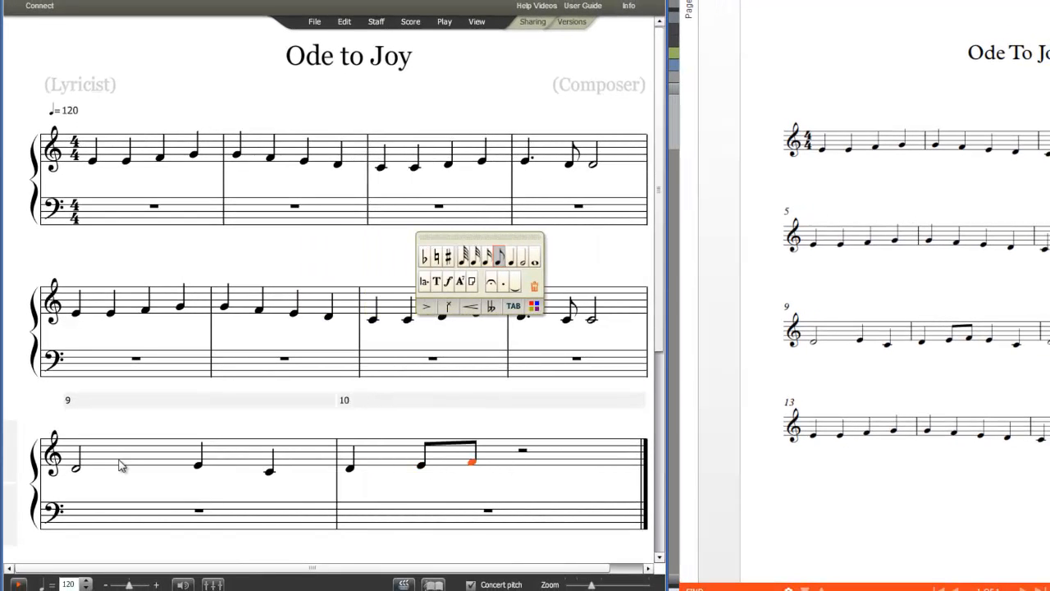
{"action": "key", "text": "e"}
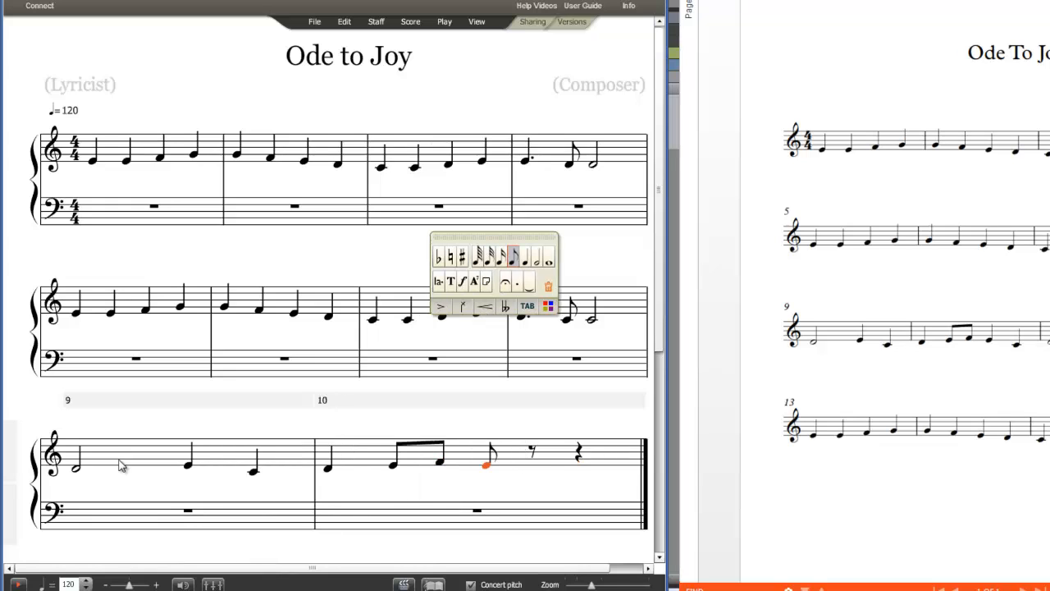
{"action": "key", "text": "5"}
{"action": "key", "text": "c"}
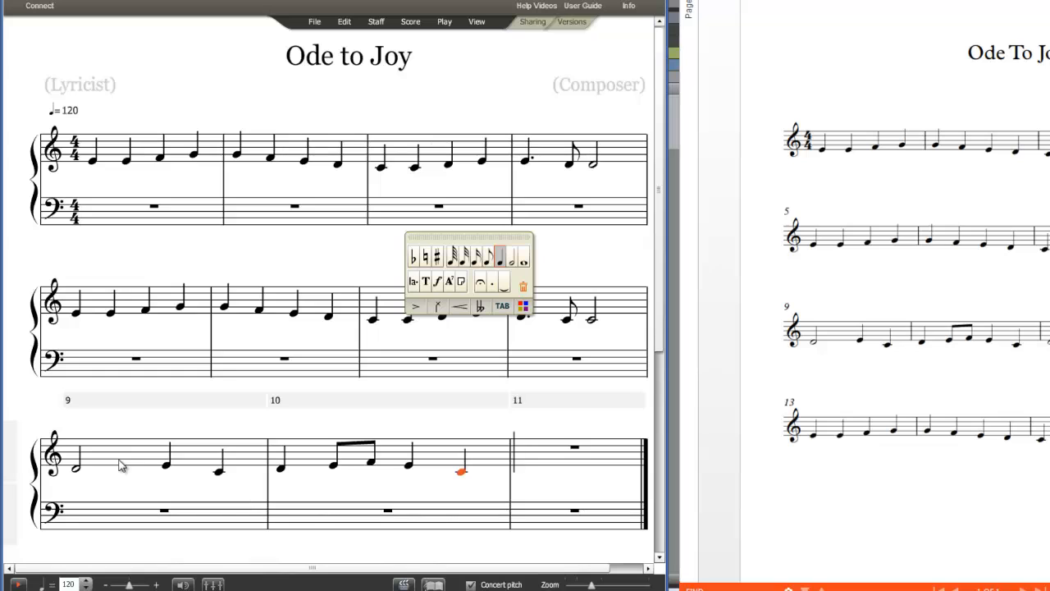
Step: Fill treble measure 11 with a half note D followed by quarter notes E and F
{"action": "key", "text": "c"}
{"action": "key", "text": "6"}
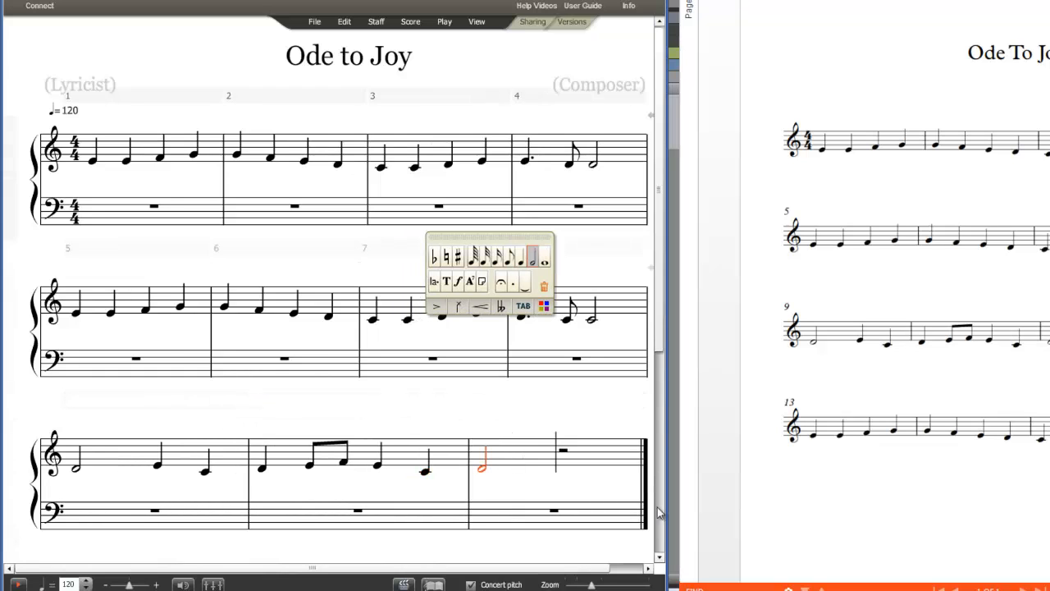
{"action": "left_click", "coordinate": [563, 469]}
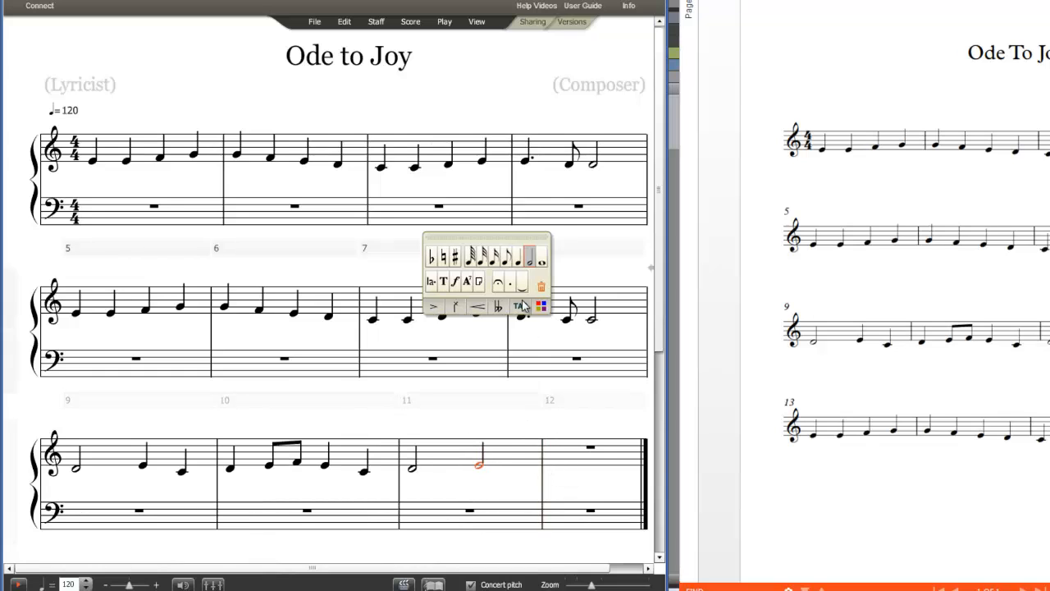
{"action": "left_click", "coordinate": [519, 261]}
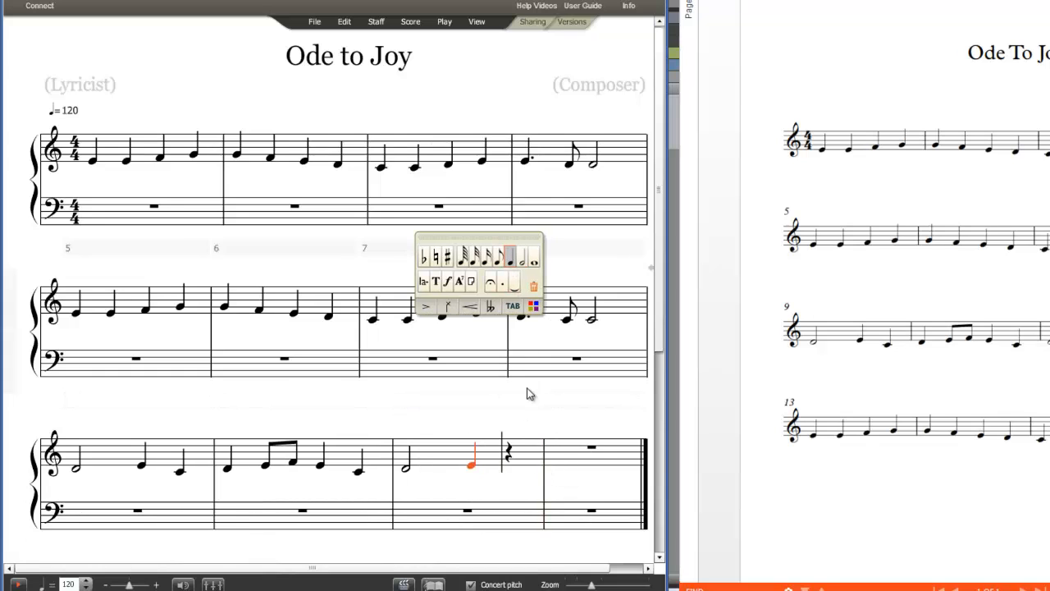
{"action": "left_click", "coordinate": [510, 465]}
Step: Fill treble measure 12 with a dotted quarter note E, an eighth note D and a half note D
{"action": "left_click", "coordinate": [569, 467]}
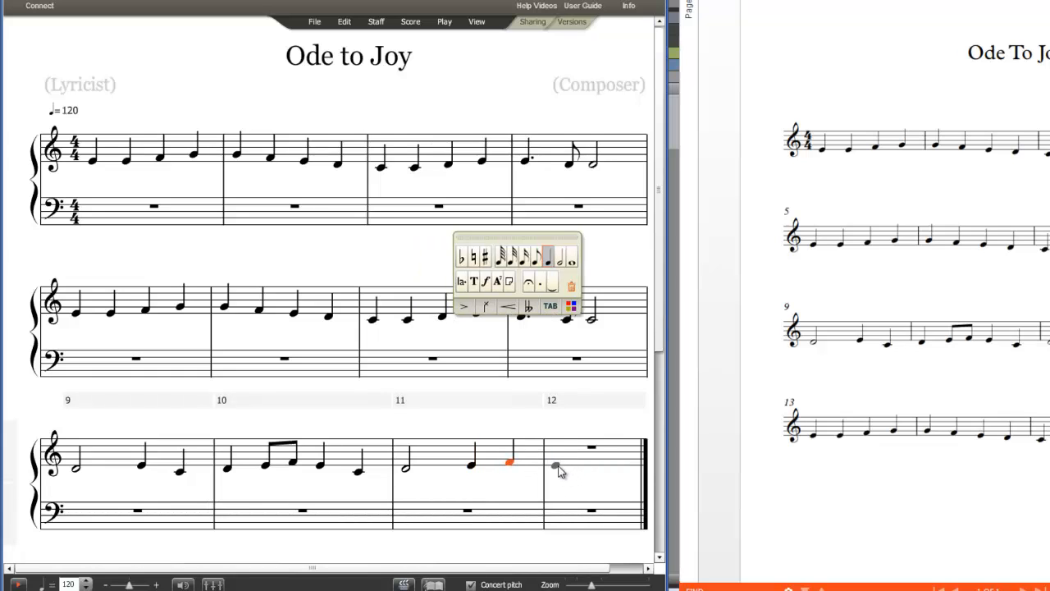
{"action": "left_click", "coordinate": [546, 282]}
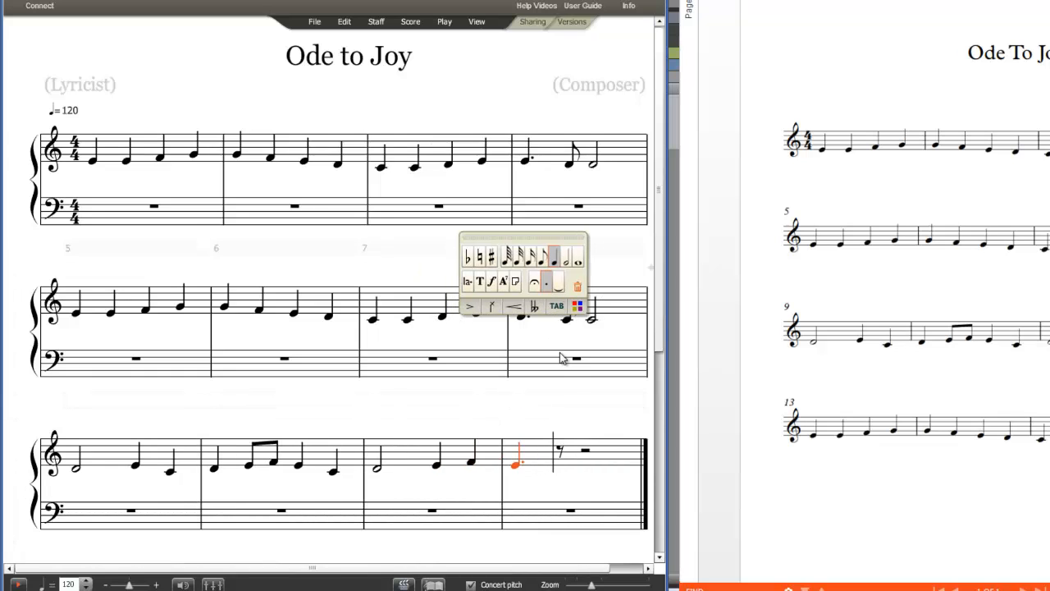
{"action": "left_click", "coordinate": [563, 465]}
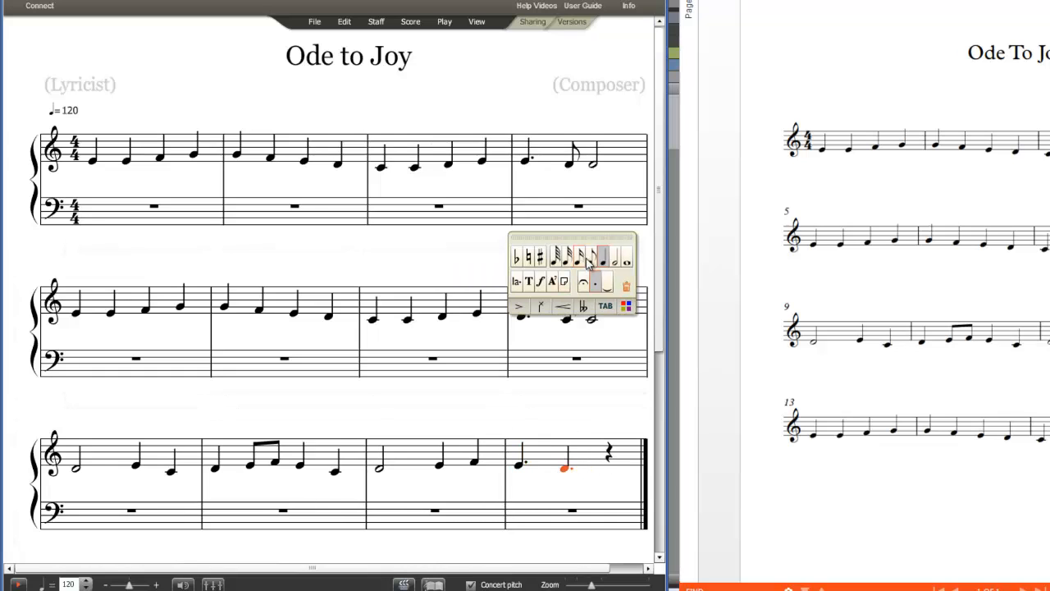
{"action": "left_click", "coordinate": [593, 261]}
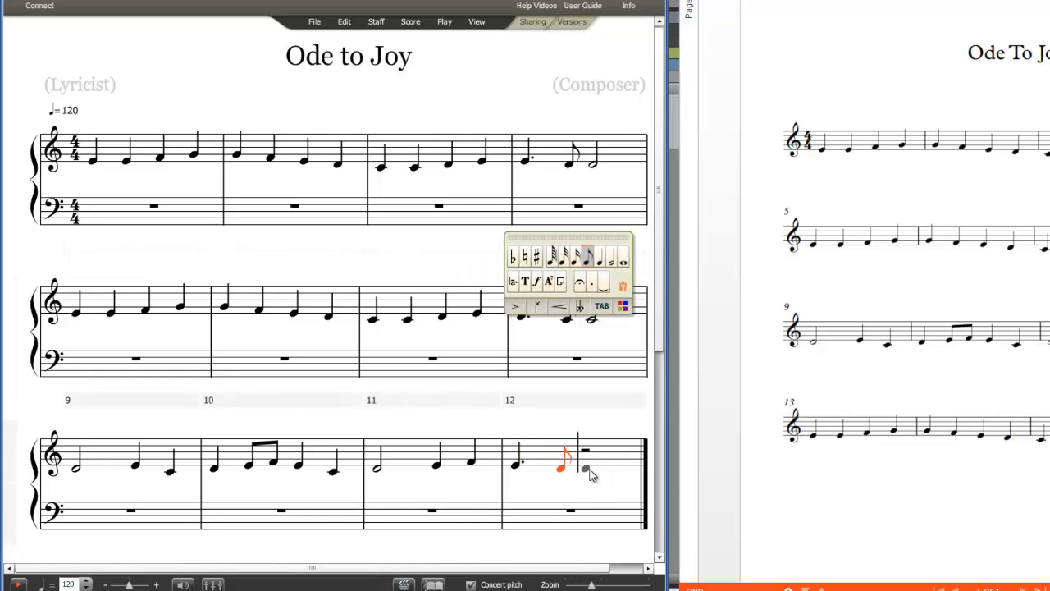
{"action": "left_click", "coordinate": [614, 261]}
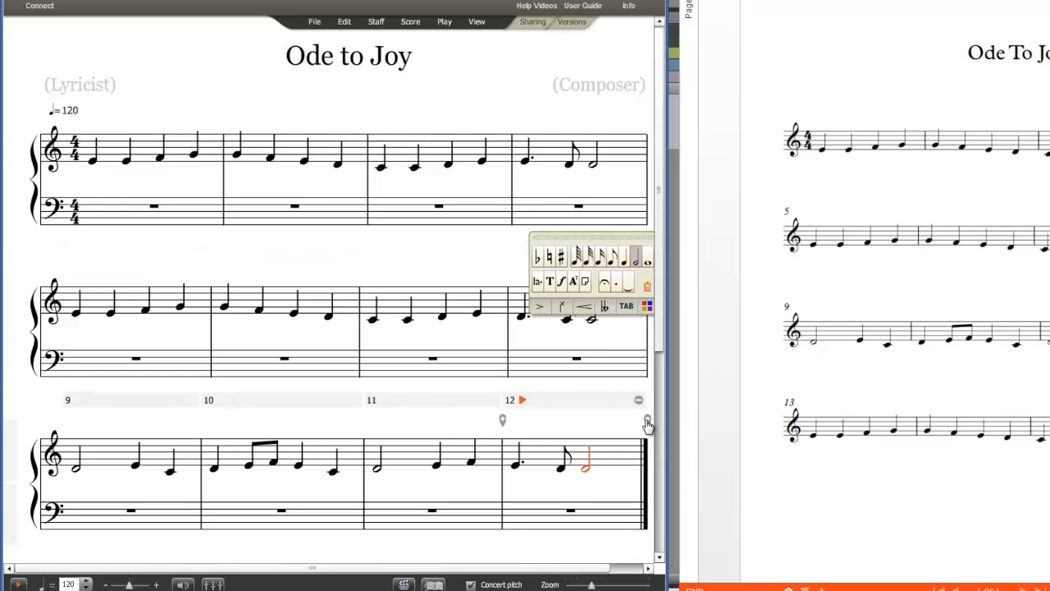
Step: Add an empty measure at the end of the score and insert a line break after measure 12
{"action": "left_click", "coordinate": [648, 421]}
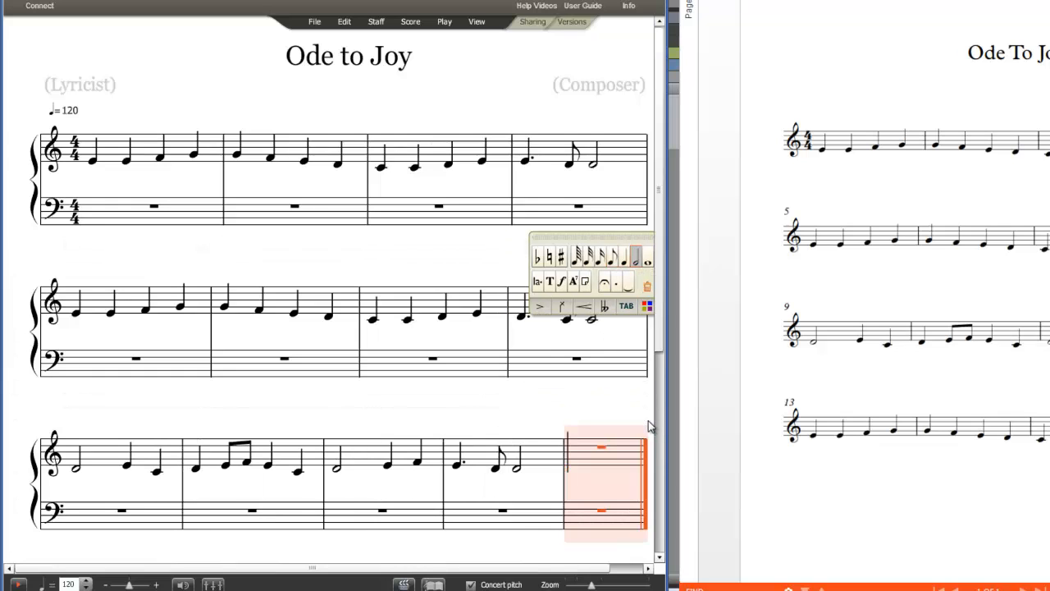
{"action": "left_click", "coordinate": [564, 468]}
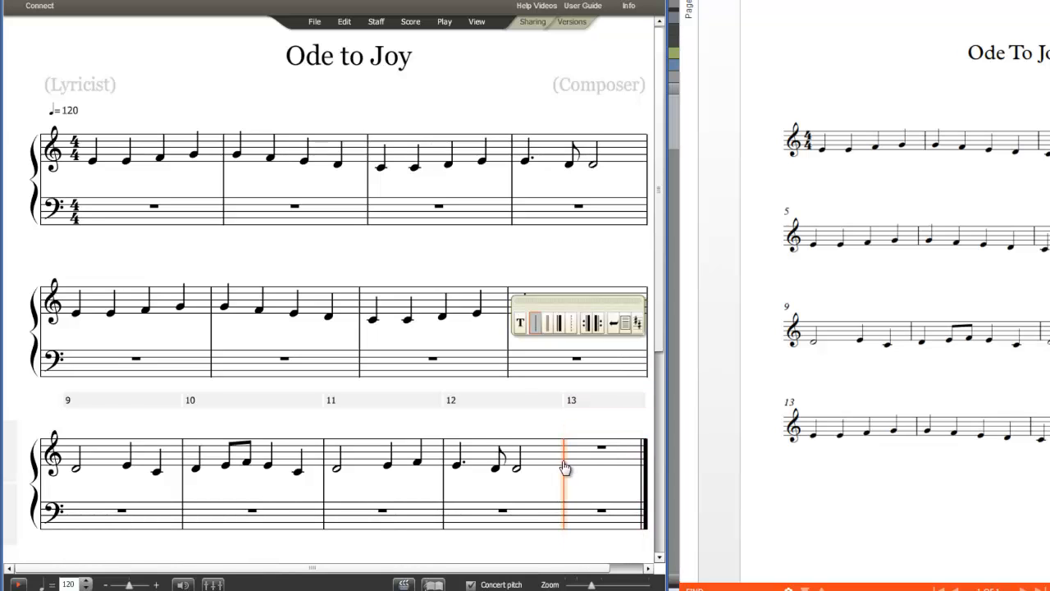
{"action": "key", "text": "Return"}
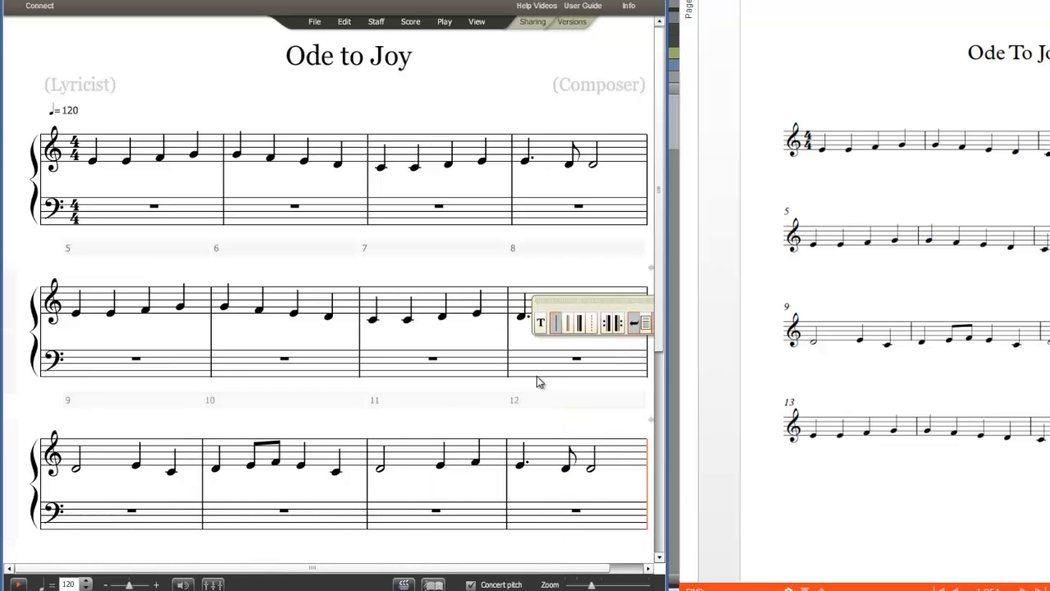
Step: Fill treble measure 13 with quarter notes E, E, F and G
{"action": "scroll", "coordinate": [534, 375], "scroll_direction": "down", "scroll_amount": 2}
{"action": "scroll", "coordinate": [510, 360], "scroll_direction": "down", "scroll_amount": 1}
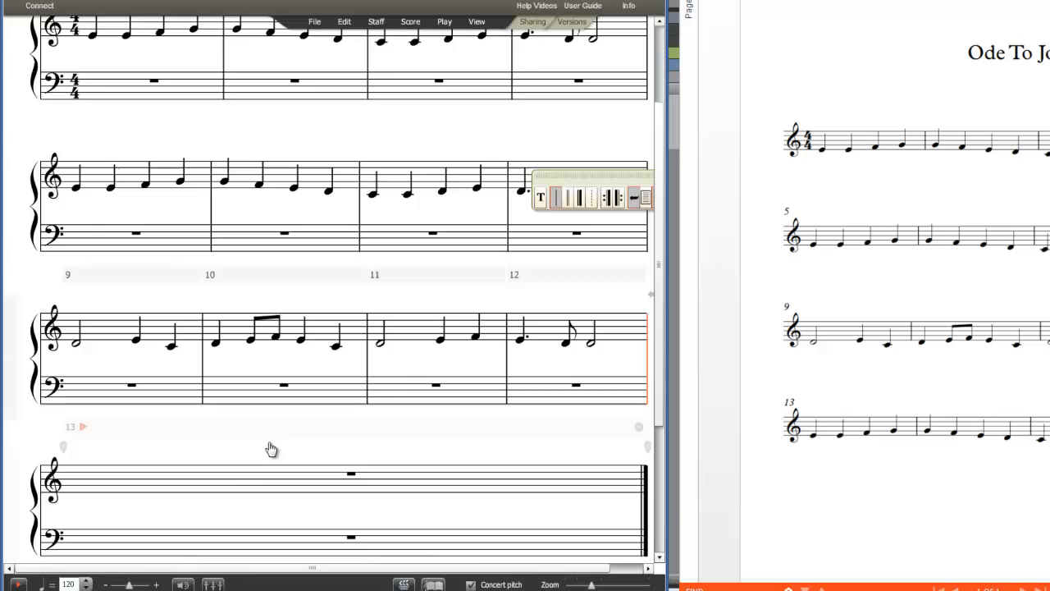
{"action": "left_click", "coordinate": [257, 490]}
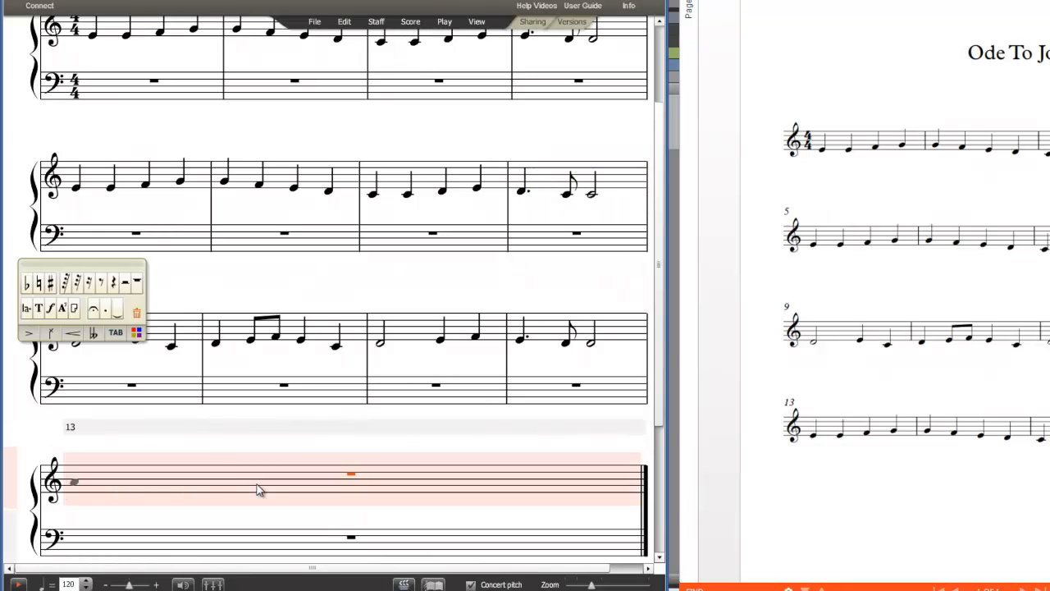
{"action": "left_click", "coordinate": [257, 490]}
{"action": "left_click", "coordinate": [256, 489]}
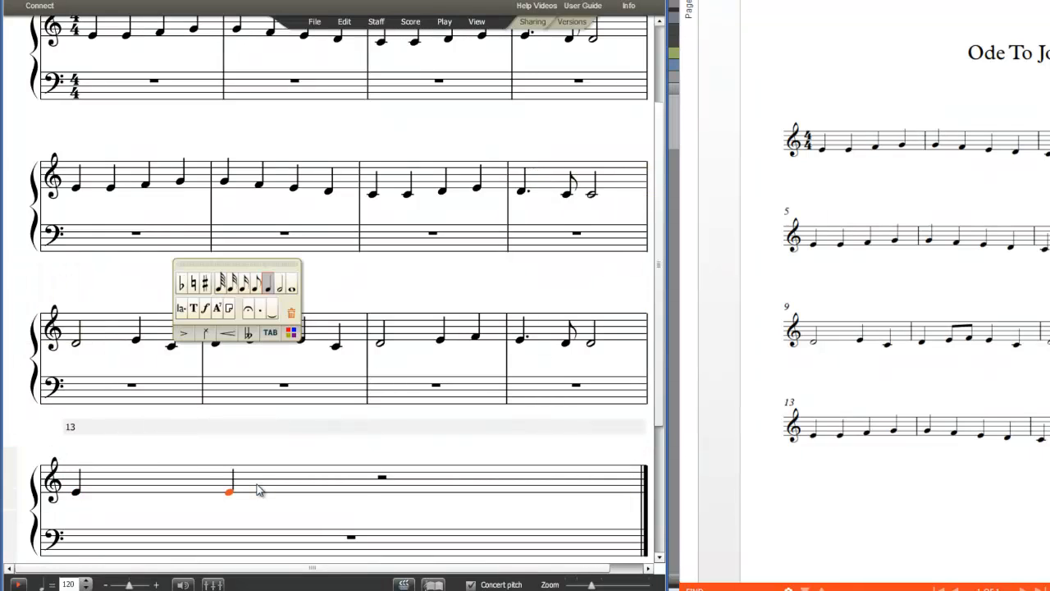
{"action": "key", "text": "f"}
{"action": "key", "text": "g"}
Step: Fill treble measure 14 with quarter notes G, F, E and D
{"action": "key", "text": "g"}
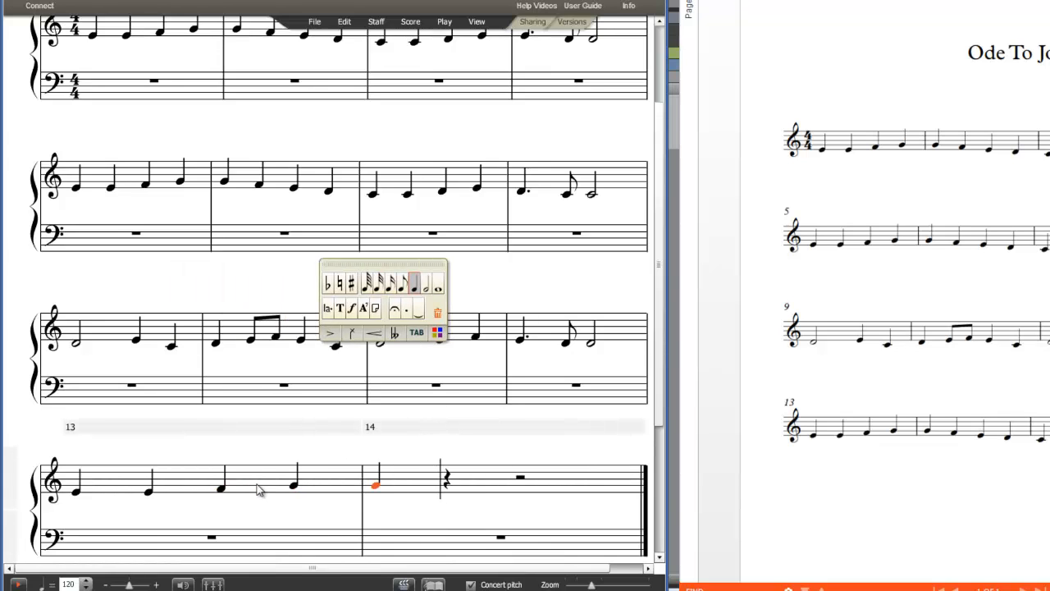
{"action": "key", "text": "f"}
{"action": "key", "text": "e"}
{"action": "key", "text": "d"}
Step: Fill treble measure 15 with quarter notes C, C, D and E
{"action": "key", "text": "c"}
{"action": "key", "text": "c"}
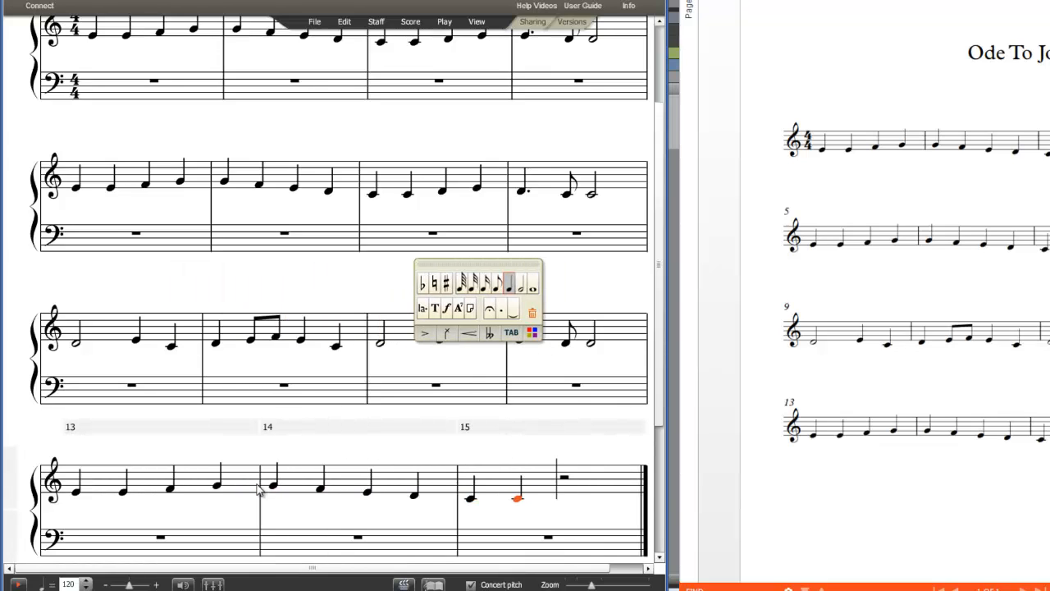
{"action": "key", "text": "d"}
{"action": "key", "text": "e"}
Step: Fill treble measure 16 with a dotted quarter note D, an eighth note C and a half note C, and delete the empty measure 17
{"action": "key", "text": "c"}
{"action": "key", "text": "period"}
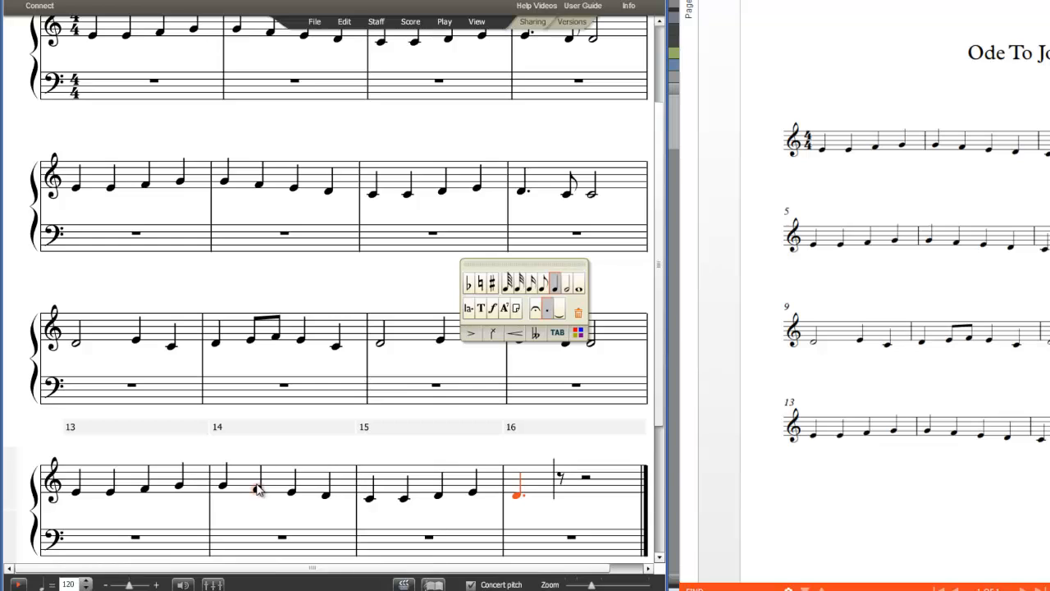
{"action": "key", "text": "c"}
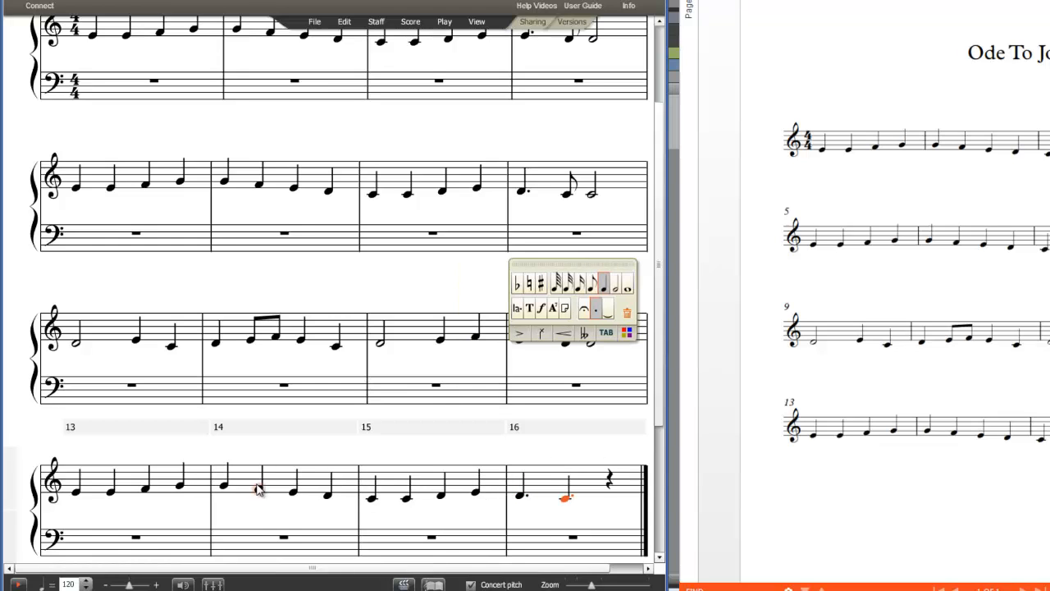
{"action": "key", "text": "4"}
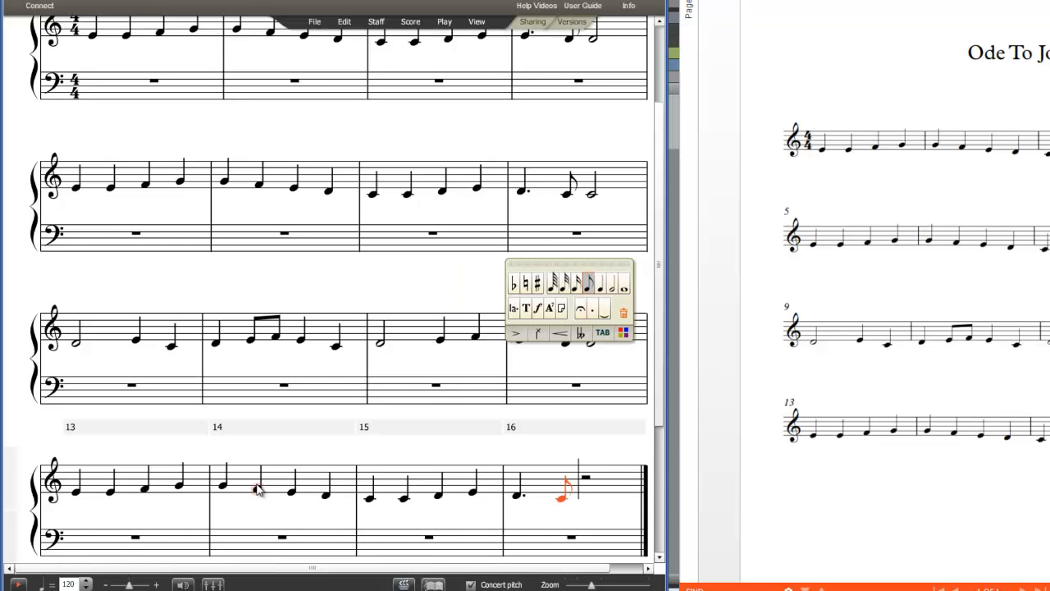
{"action": "key", "text": "c"}
{"action": "key", "text": "6"}
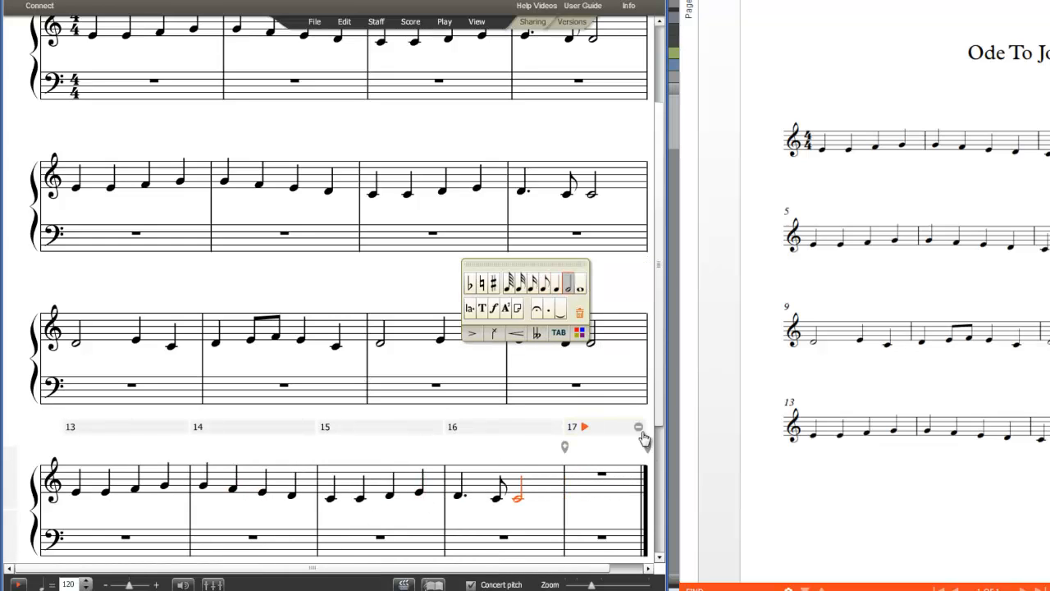
{"action": "left_click", "coordinate": [638, 427]}
Step: Play back the finished score to check the melody
{"action": "scroll", "coordinate": [471, 332], "scroll_direction": "up", "scroll_amount": 2}
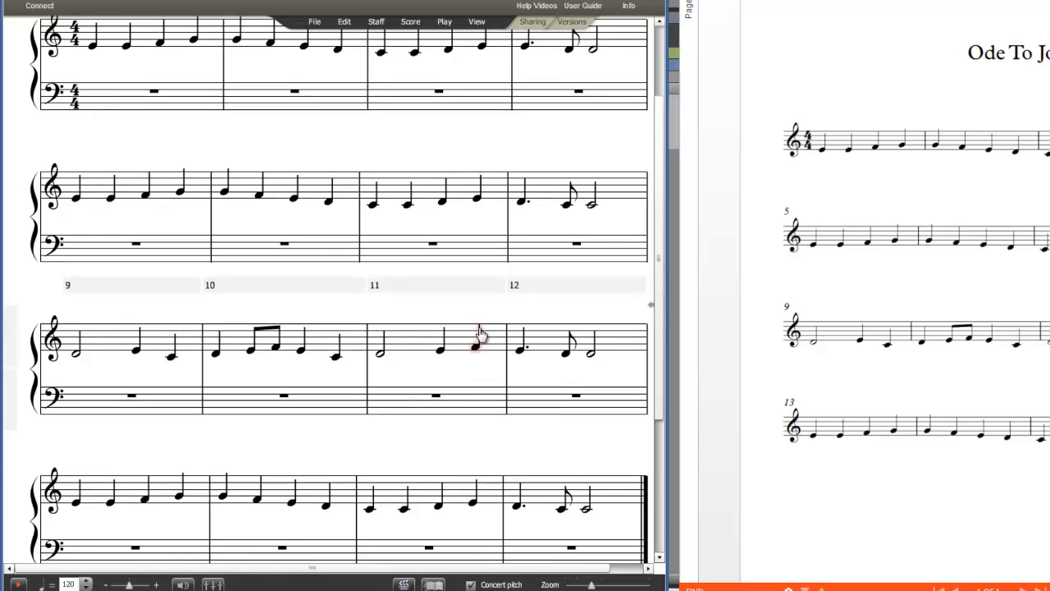
{"action": "scroll", "coordinate": [466, 328], "scroll_direction": "up", "scroll_amount": 1}
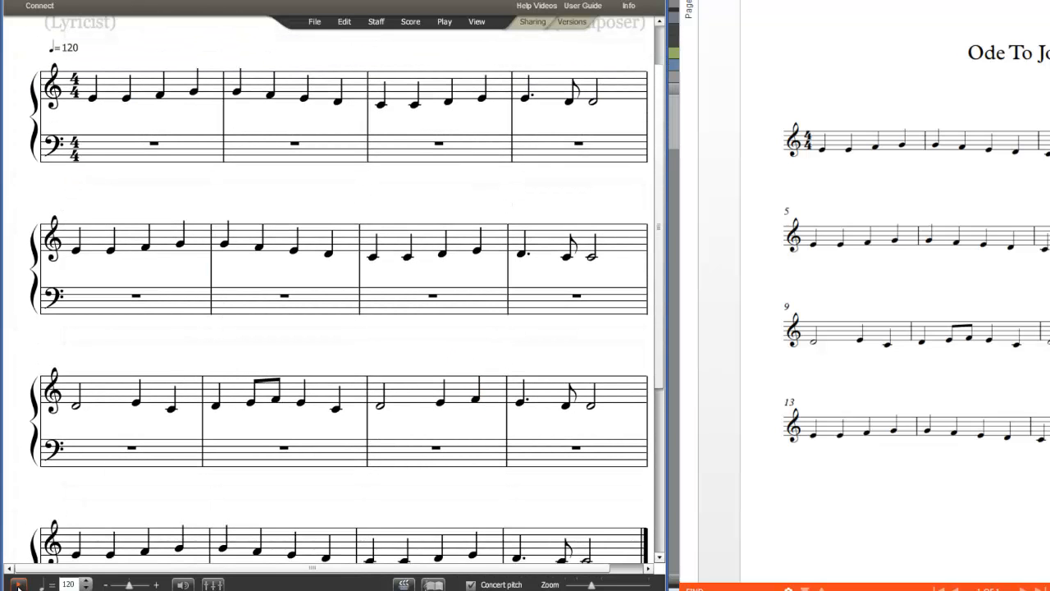
{"action": "left_click", "coordinate": [18, 584]}
{"action": "key", "text": "F10"}
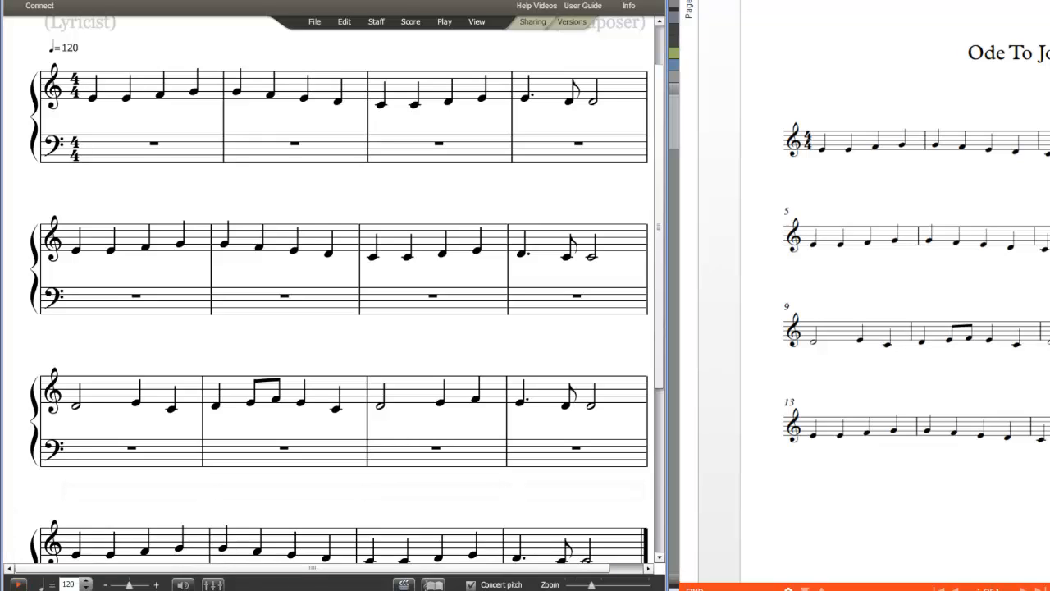